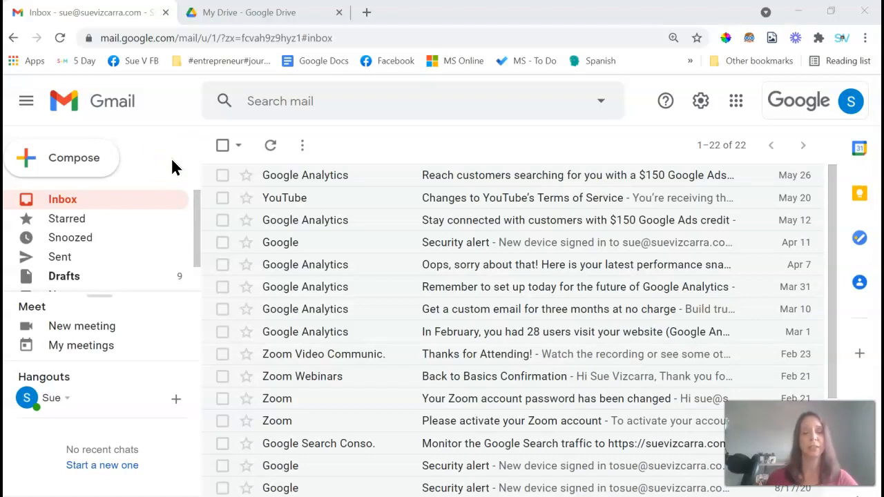
Enable Templates in Gmail's advanced settings and save the changes
{"action": "left_click", "coordinate": [701, 107]}
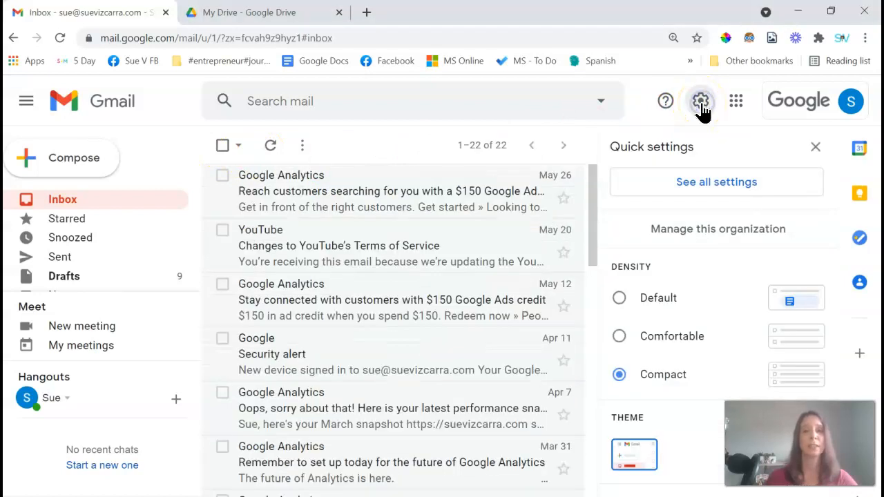
{"action": "left_click", "coordinate": [710, 186]}
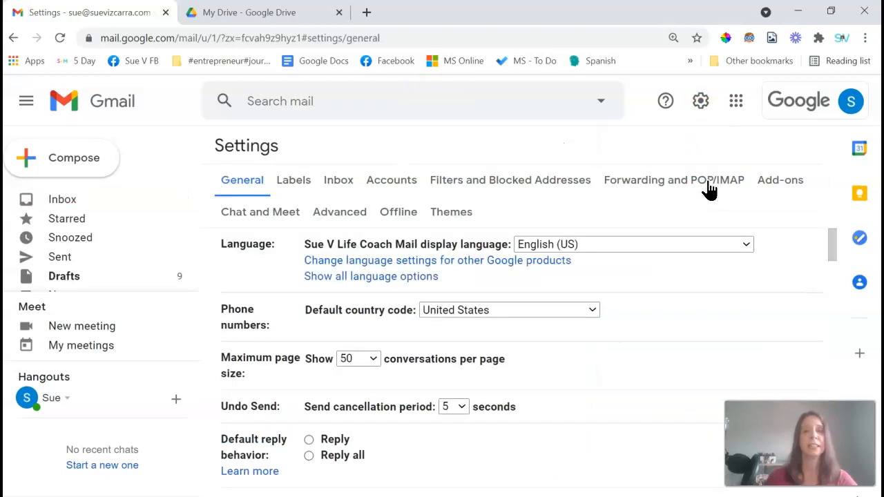
{"action": "left_click", "coordinate": [342, 216]}
{"action": "left_click", "coordinate": [342, 215]}
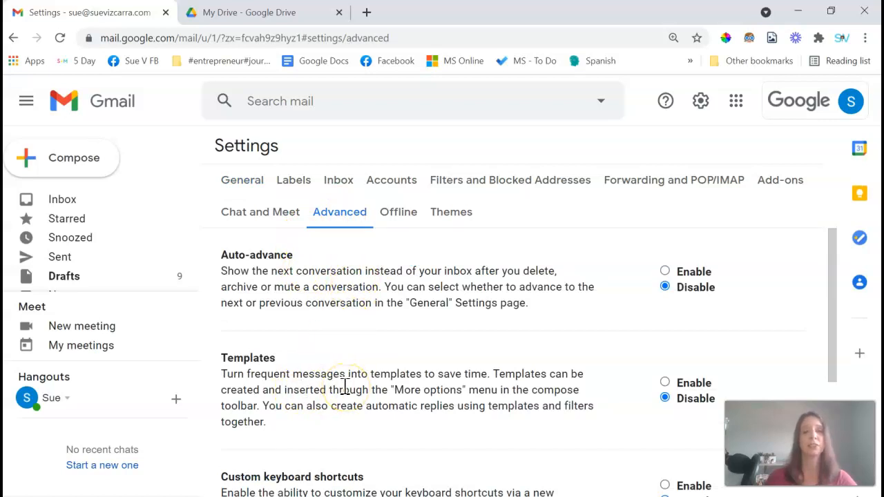
{"action": "left_click", "coordinate": [666, 381]}
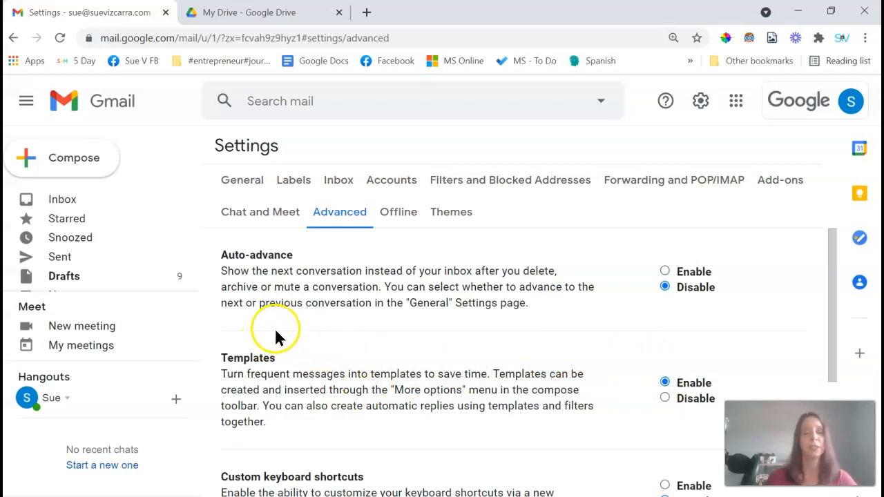
{"action": "scroll", "coordinate": [426, 286], "scroll_direction": "down", "scroll_amount": 4}
{"action": "left_click", "coordinate": [474, 437]}
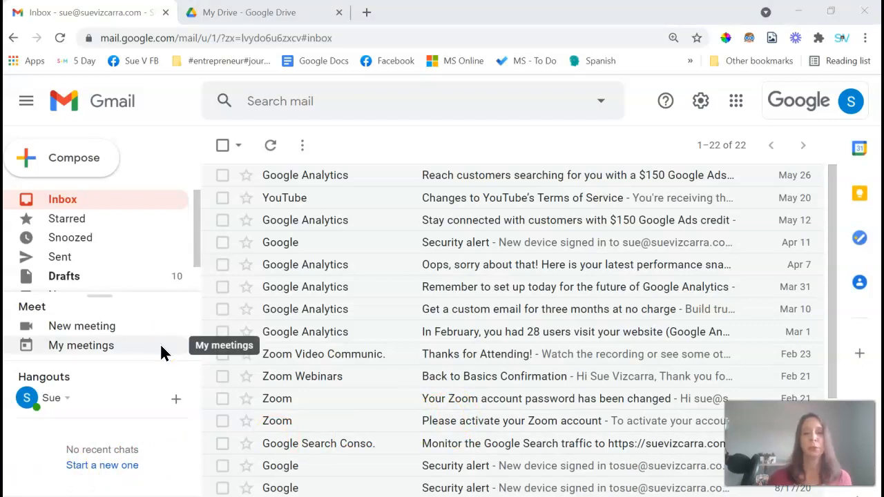
Switch to Google Drive and create a Google Docs document from the Newsletter (Lively) template
{"action": "left_click", "coordinate": [286, 19]}
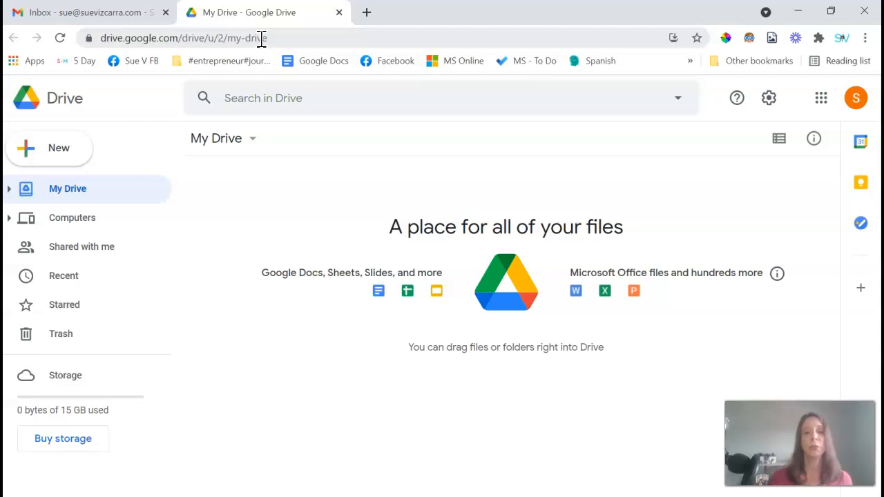
{"action": "left_click", "coordinate": [50, 151]}
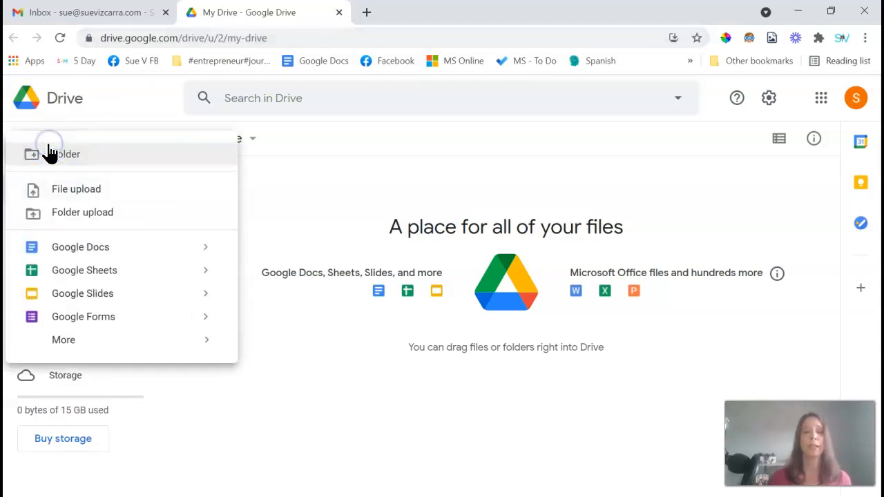
{"action": "mouse_move", "coordinate": [207, 250]}
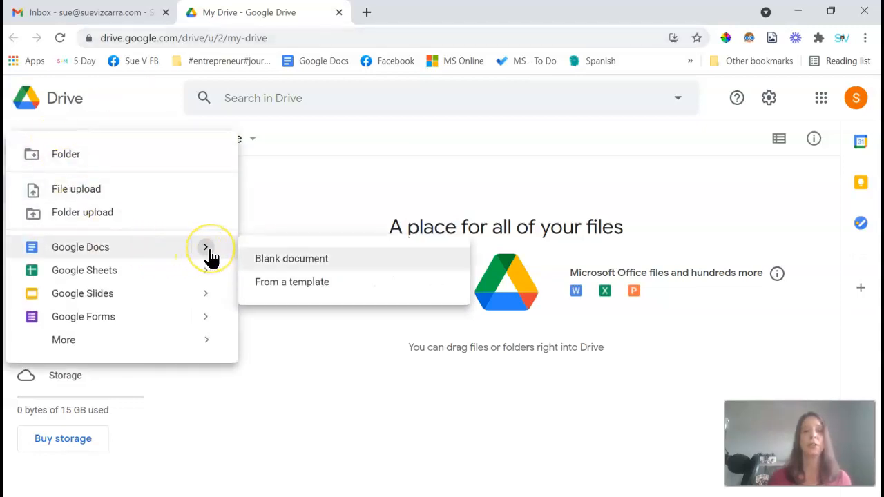
{"action": "left_click", "coordinate": [279, 285]}
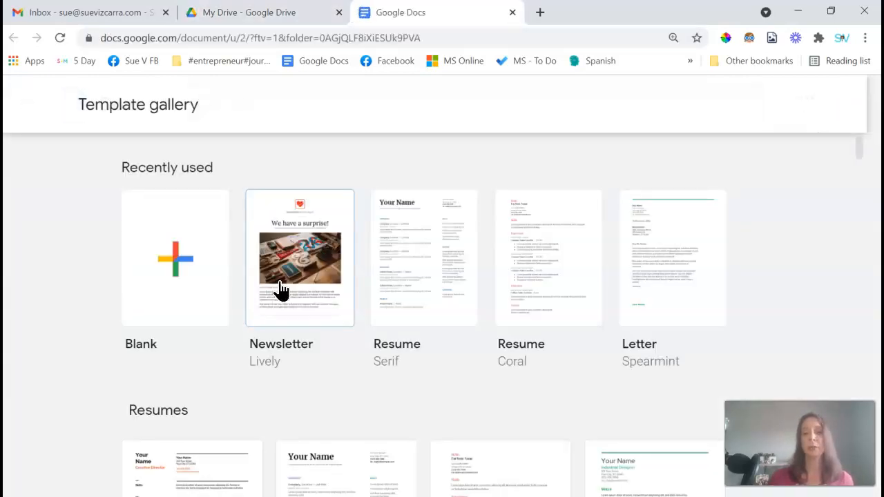
{"action": "left_click", "coordinate": [301, 245]}
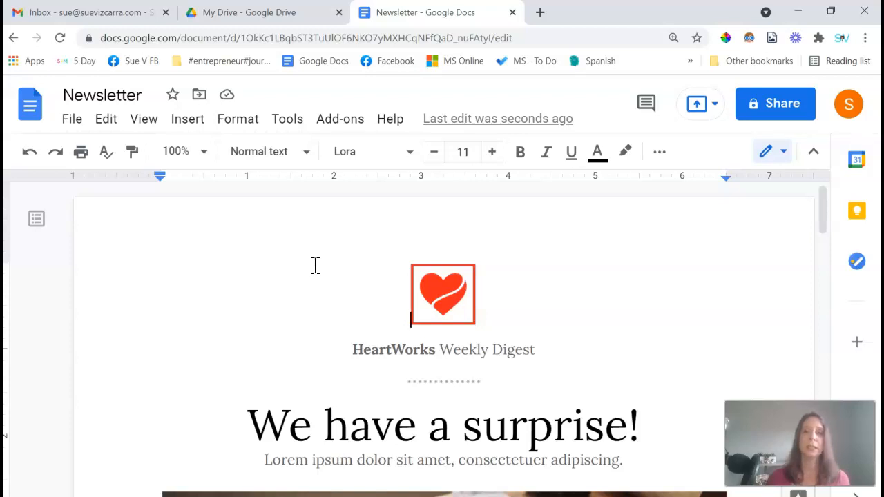
Copy the entire newsletter content, then switch to Gmail and start a new full-screen message
{"action": "key", "text": "ctrl+a"}
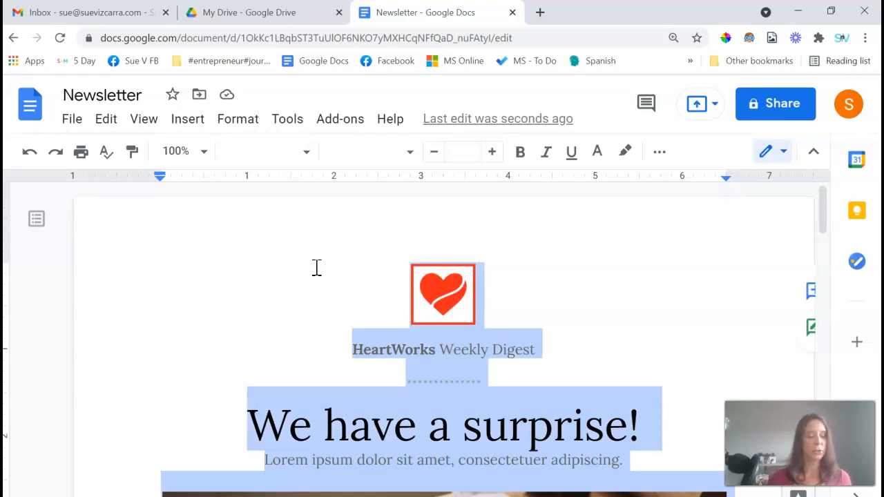
{"action": "left_click", "coordinate": [97, 12]}
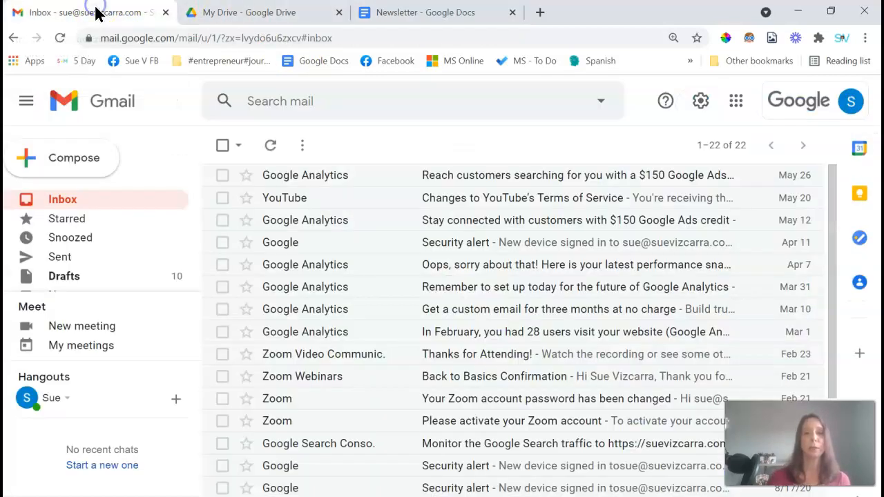
{"action": "left_click", "coordinate": [68, 157]}
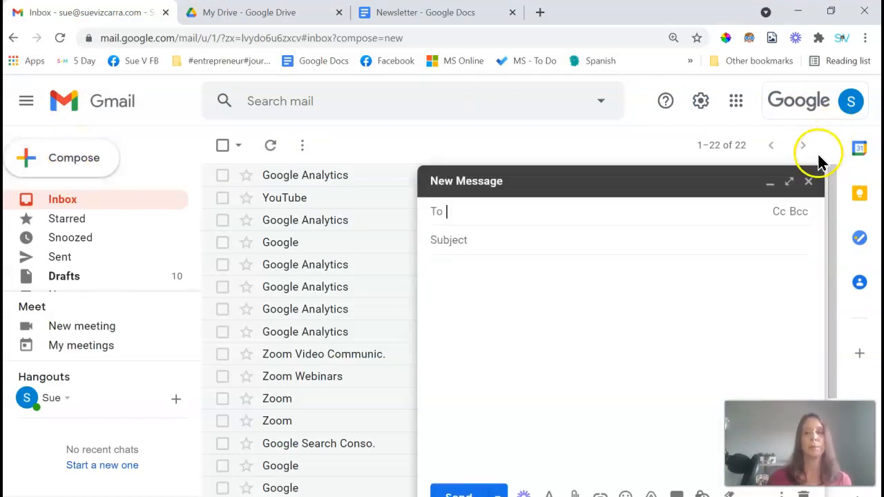
{"action": "left_click", "coordinate": [791, 185]}
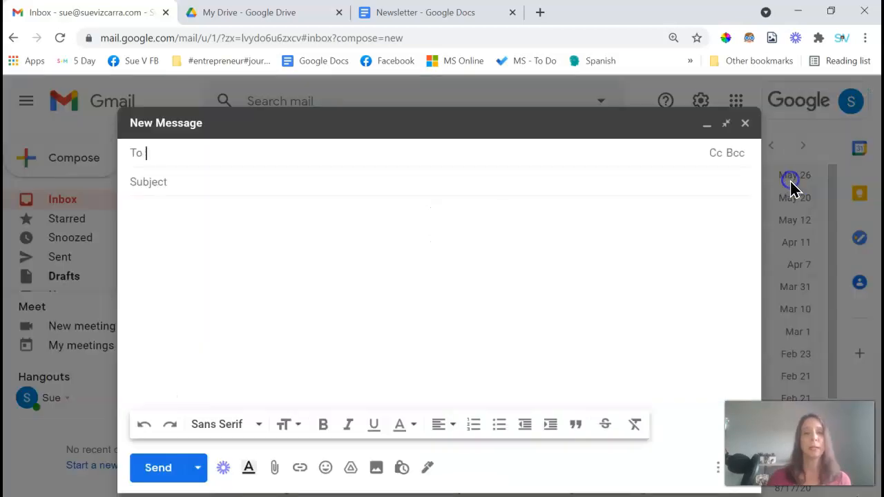
Paste the copied newsletter into the body of the new message
{"action": "left_click", "coordinate": [153, 214]}
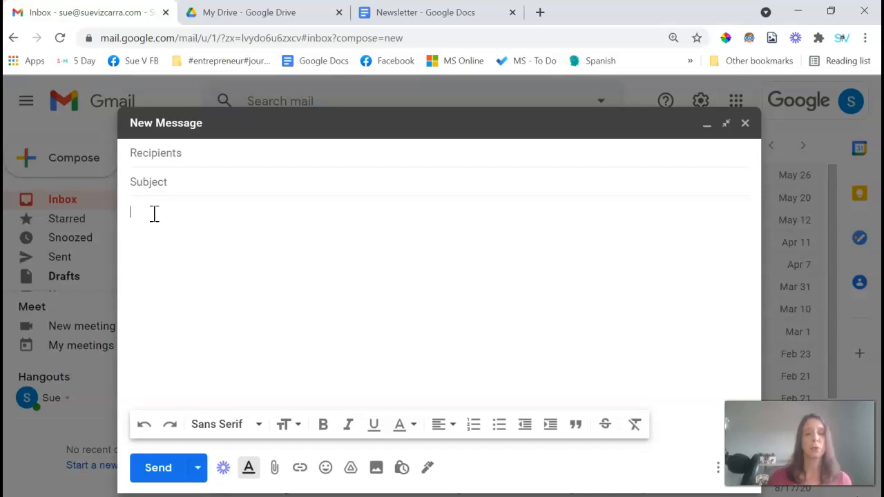
{"action": "right_click", "coordinate": [153, 214]}
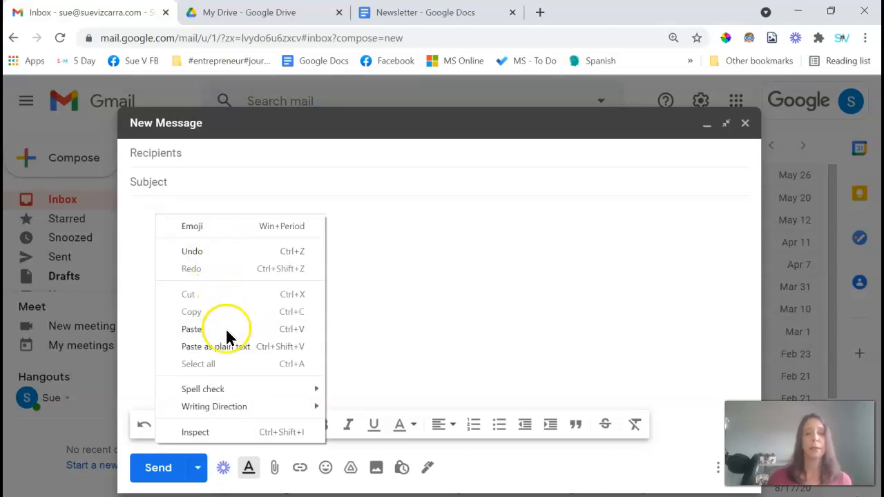
{"action": "left_click", "coordinate": [136, 208]}
{"action": "key", "text": "ctrl+v"}
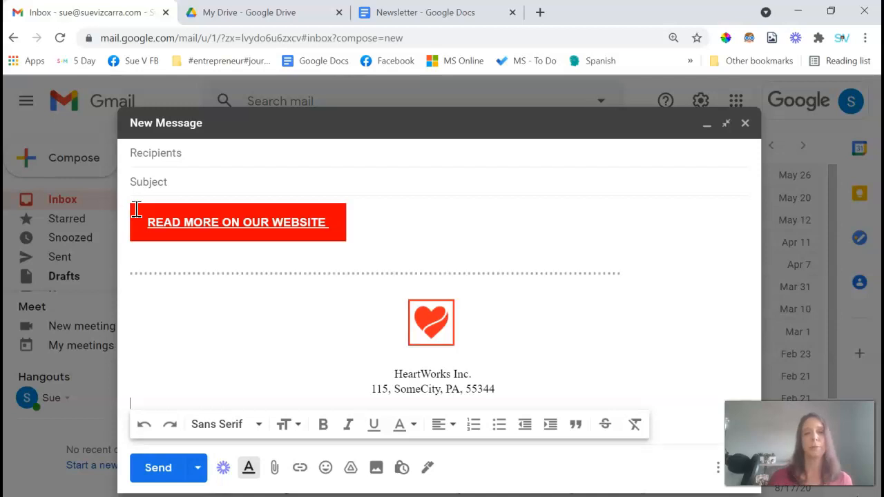
{"action": "scroll", "coordinate": [476, 297], "scroll_direction": "up", "scroll_amount": 5}
{"action": "scroll", "coordinate": [476, 297], "scroll_direction": "up", "scroll_amount": 5}
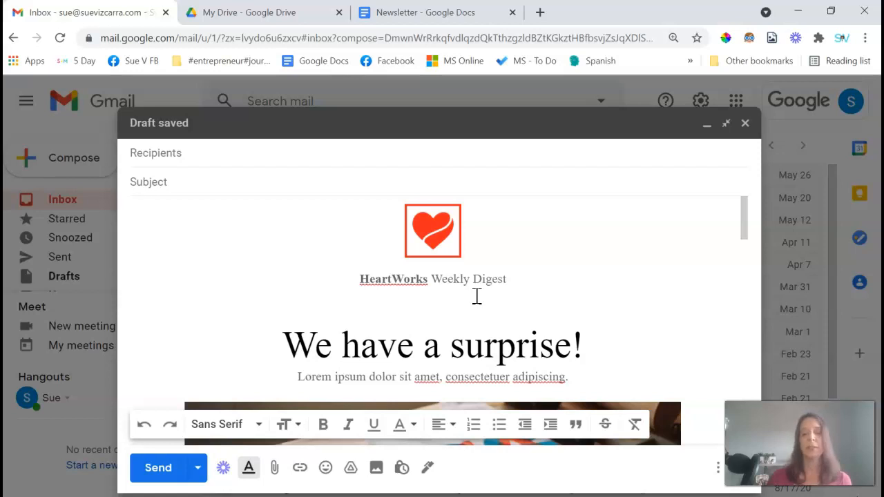
{"action": "left_click", "coordinate": [350, 323]}
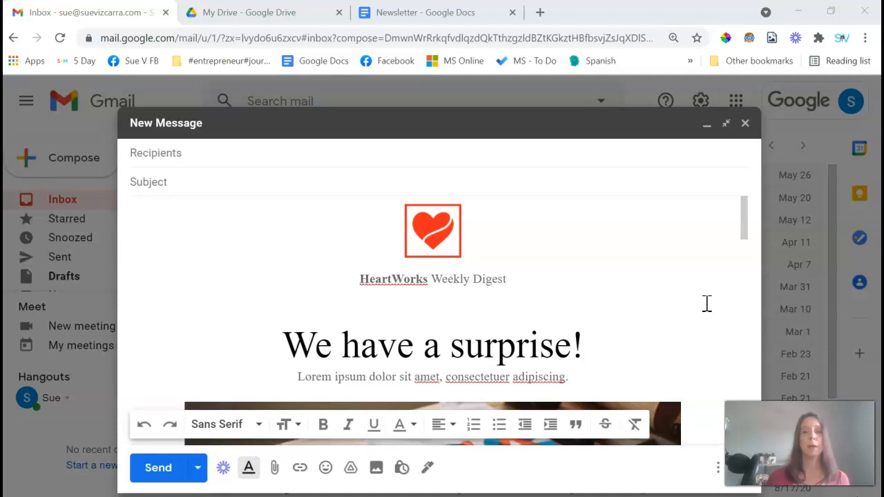
Save the draft as a new template named "Newsletter #1" and close the message
{"action": "left_click", "coordinate": [718, 467]}
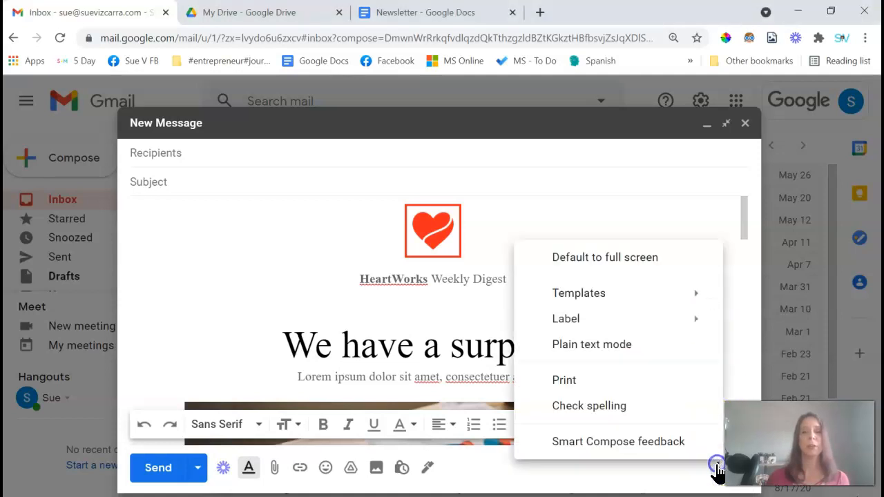
{"action": "left_click", "coordinate": [643, 293]}
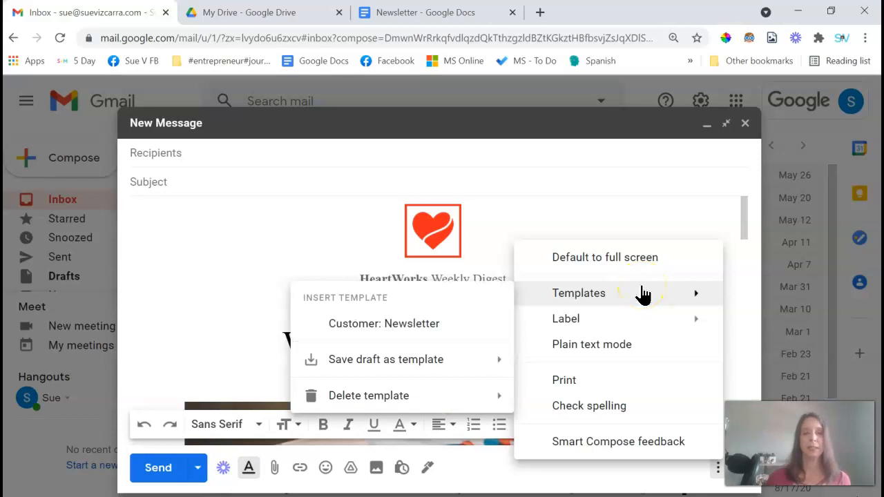
{"action": "left_click", "coordinate": [365, 361]}
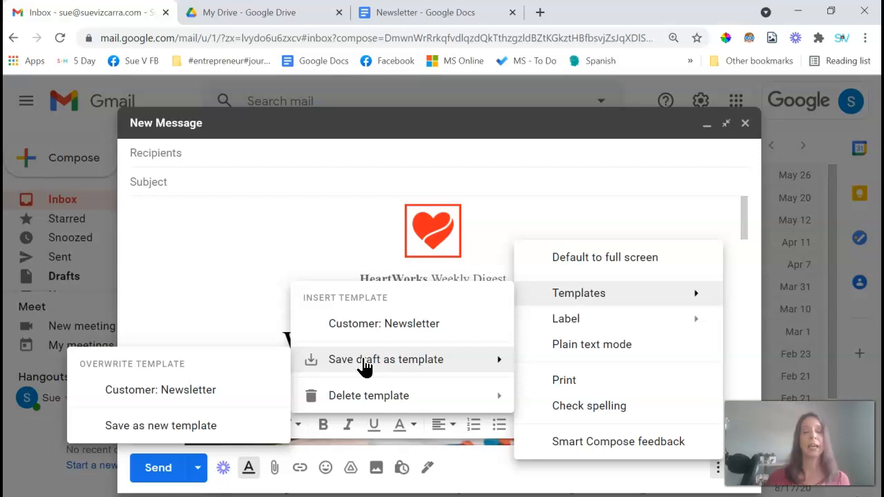
{"action": "left_click", "coordinate": [177, 425]}
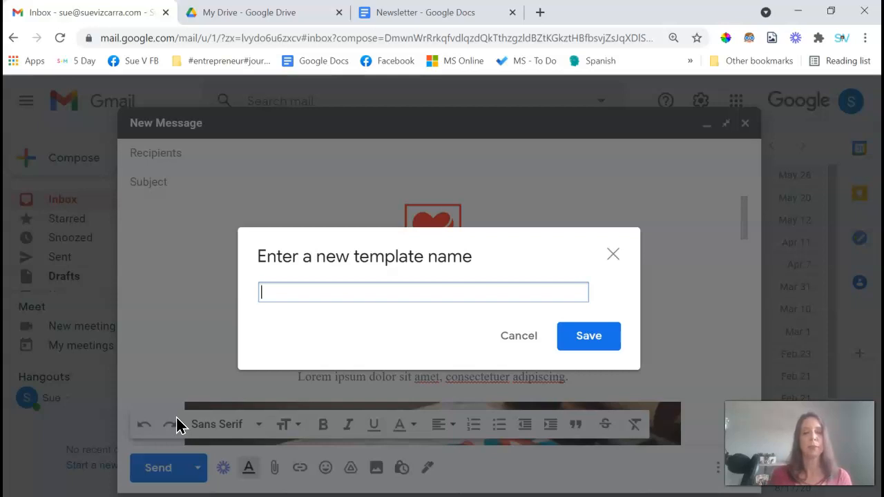
{"action": "type", "text": "Ne"}
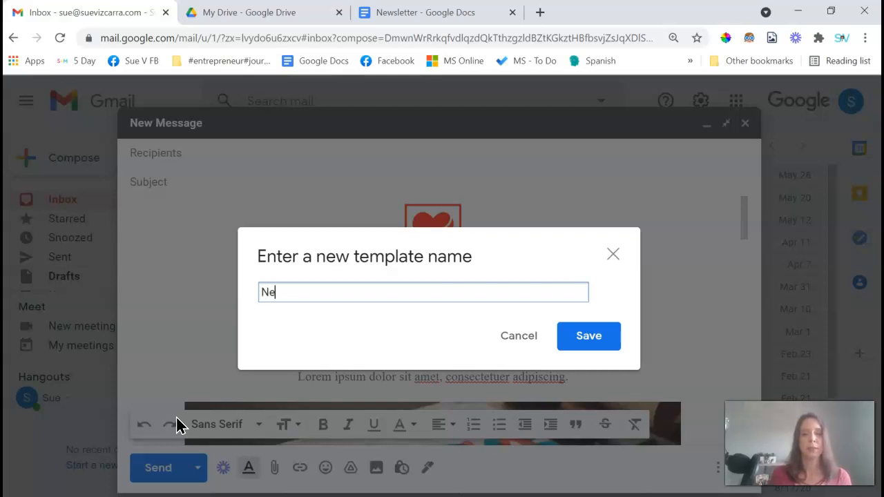
{"action": "type", "text": "wsletter #1"}
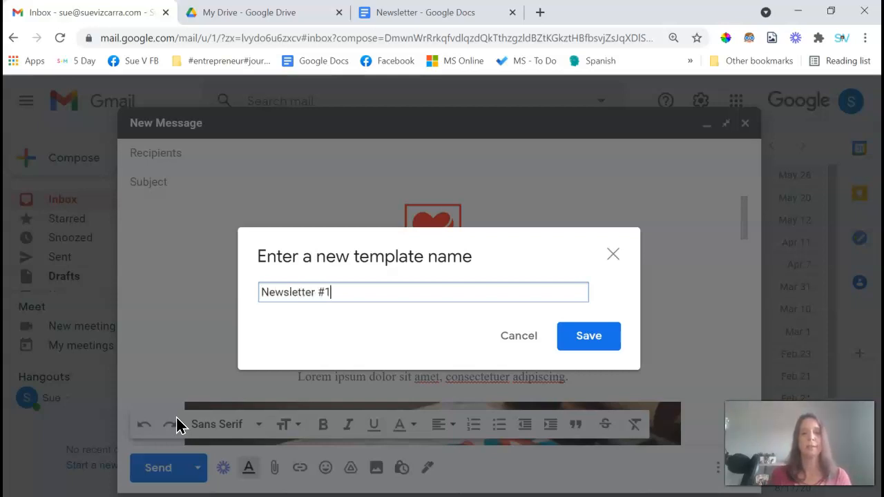
{"action": "left_click", "coordinate": [599, 335]}
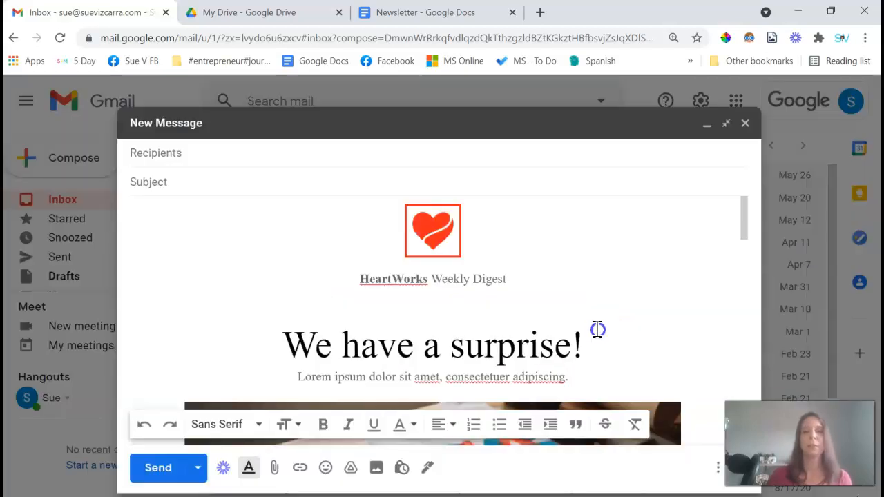
{"action": "left_click", "coordinate": [746, 126]}
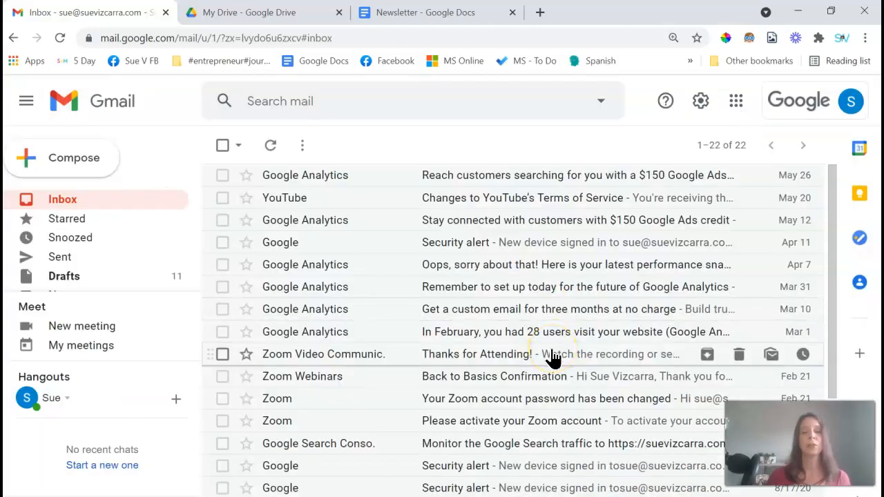
Start another full-screen message and insert the "Newsletter #1" template into it
{"action": "left_click", "coordinate": [56, 163]}
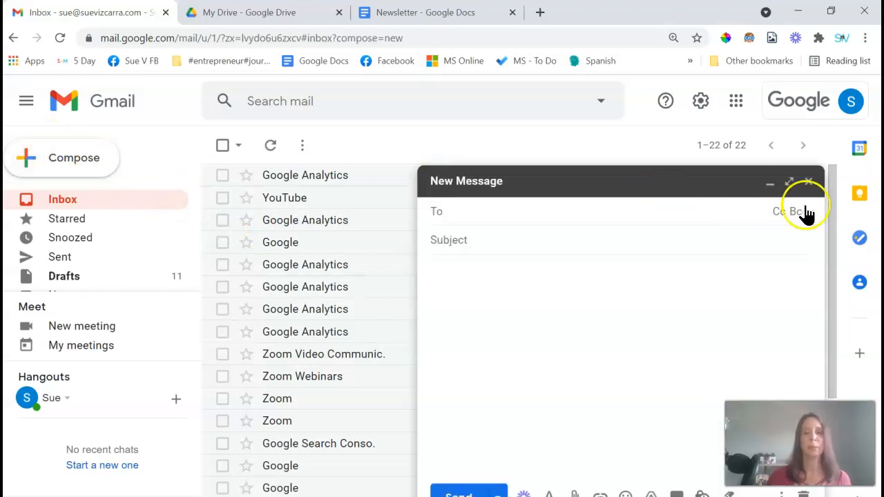
{"action": "left_click", "coordinate": [790, 183]}
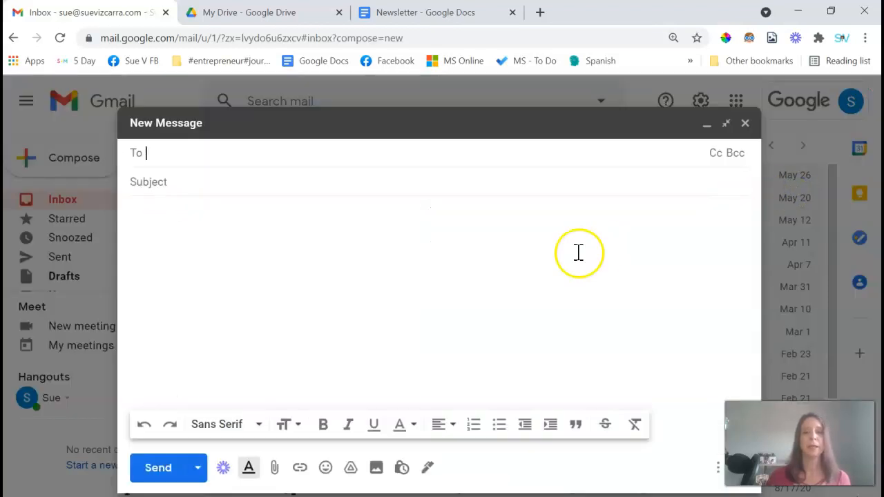
{"action": "left_click", "coordinate": [717, 468]}
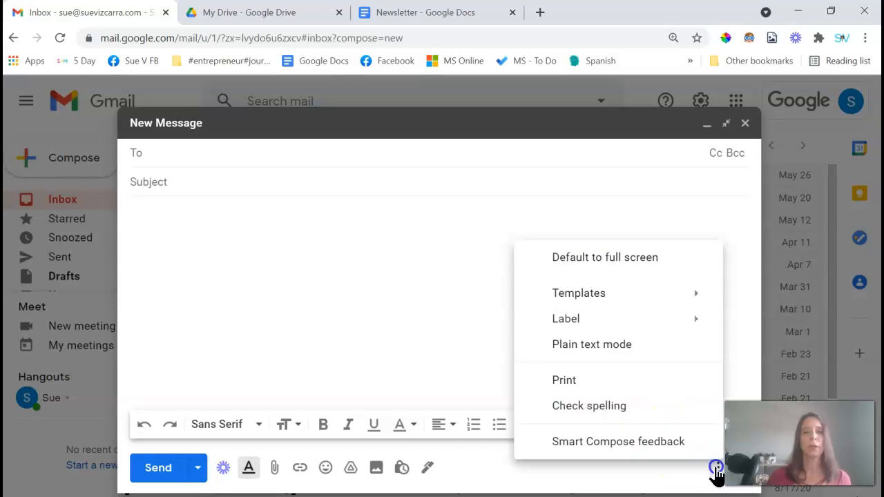
{"action": "left_click", "coordinate": [625, 306]}
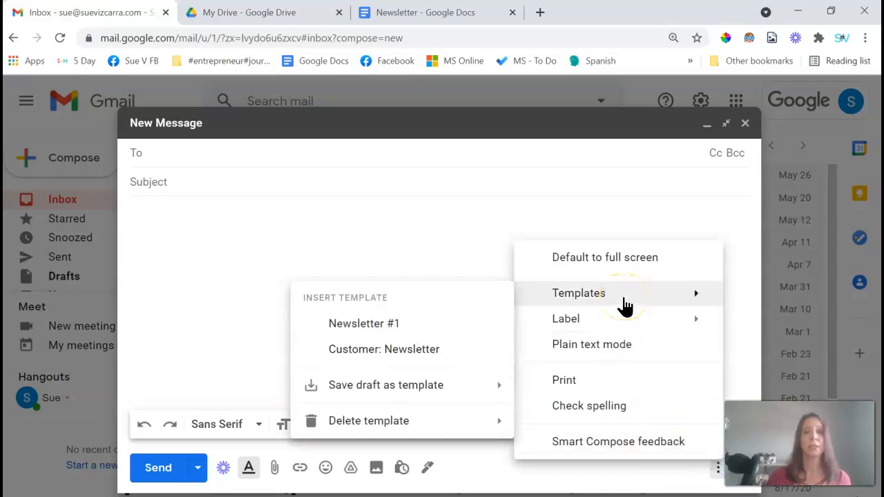
{"action": "left_click", "coordinate": [343, 325]}
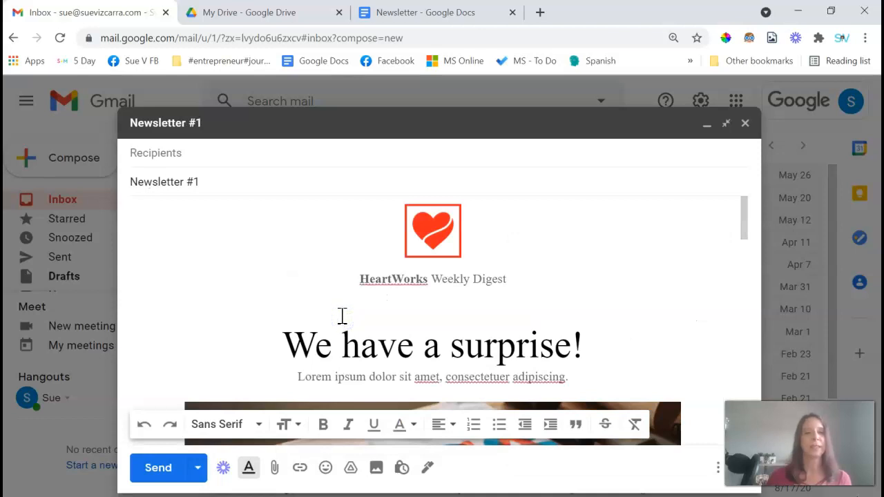
Replace "Weekly" with "Monthly" in the HeartWorks digest line below the logo
{"action": "left_click", "coordinate": [197, 156]}
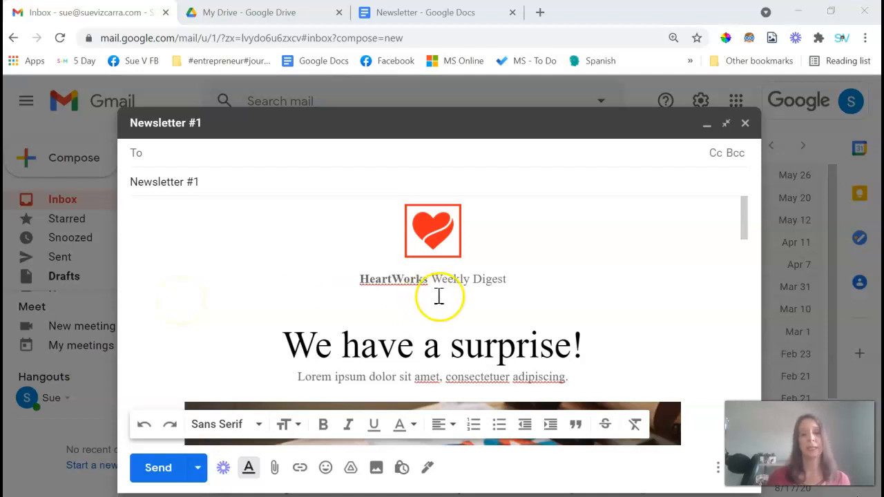
{"action": "left_click_drag", "start_coordinate": [433, 280], "coordinate": [468, 280]}
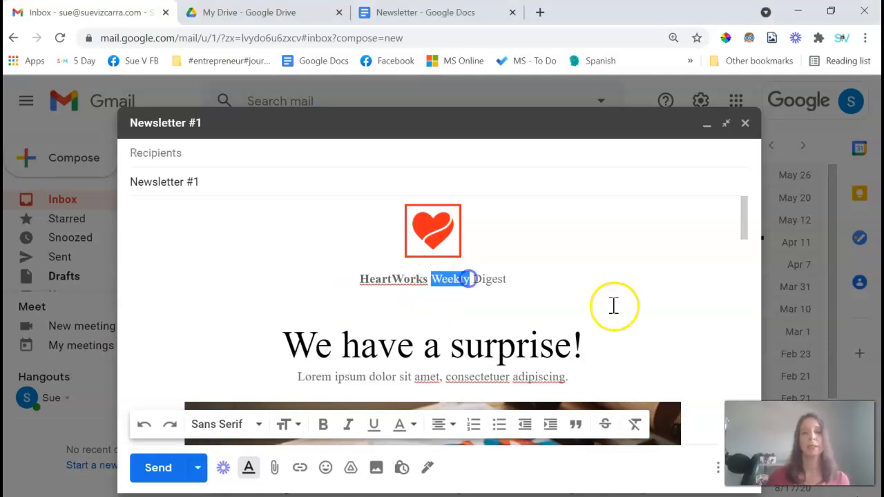
{"action": "type", "text": "Monthly"}
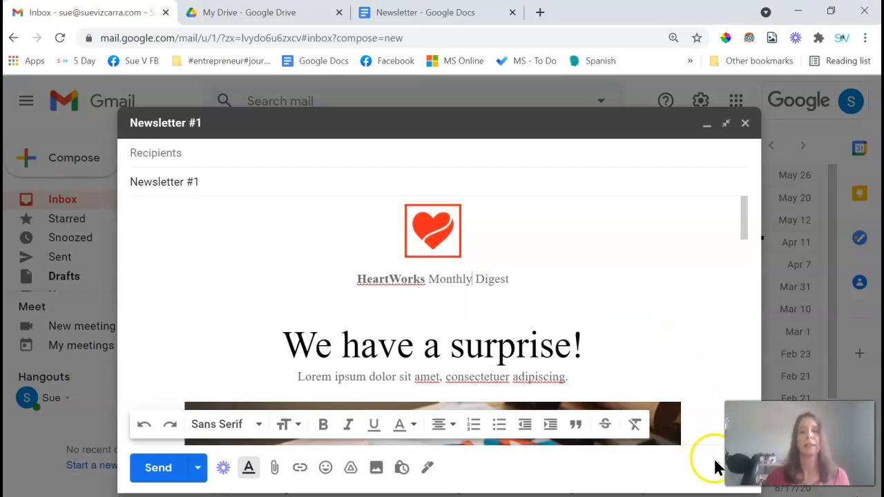
Overwrite the saved "Newsletter #1" template with the edited draft and close the message
{"action": "left_click", "coordinate": [716, 470]}
{"action": "left_click", "coordinate": [643, 298]}
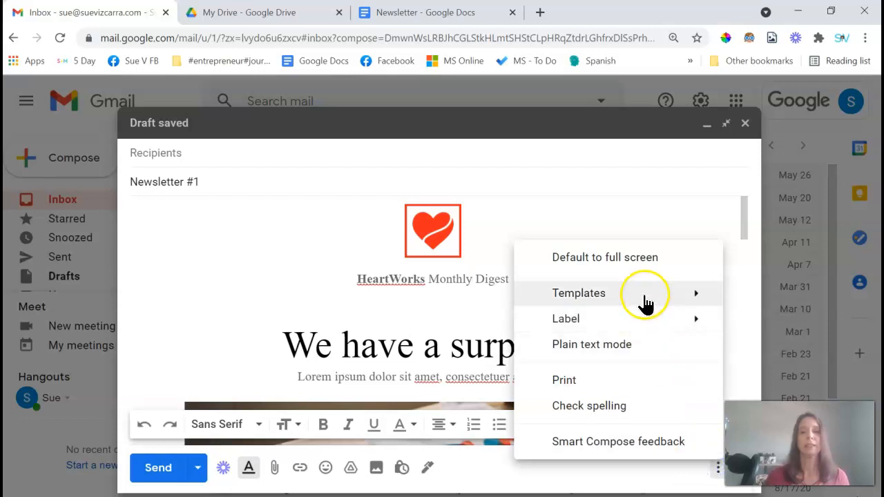
{"action": "mouse_move", "coordinate": [389, 387]}
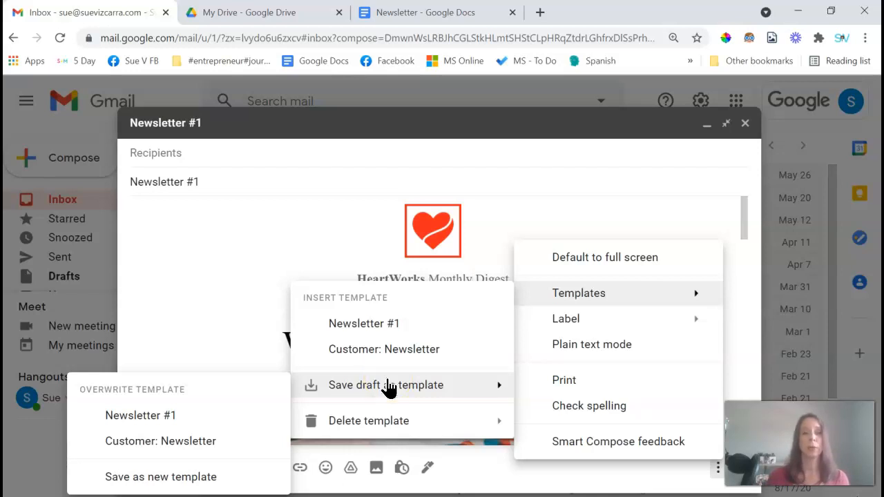
{"action": "left_click", "coordinate": [148, 416]}
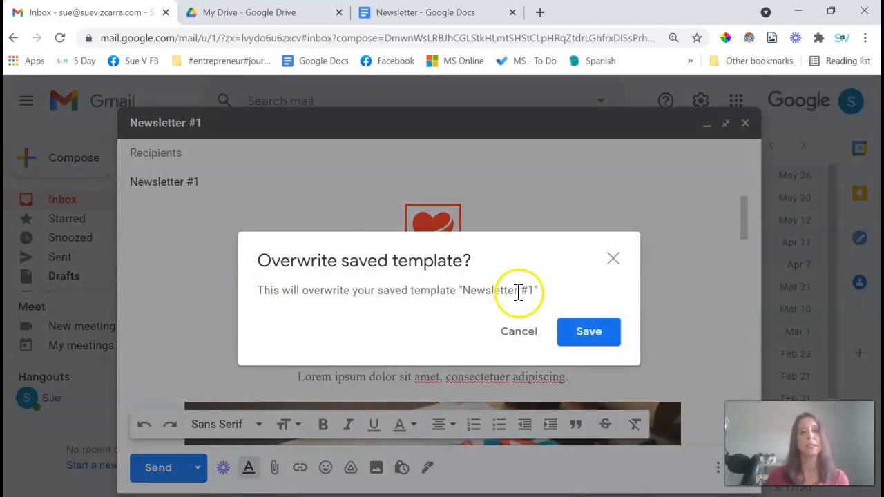
{"action": "left_click", "coordinate": [600, 334]}
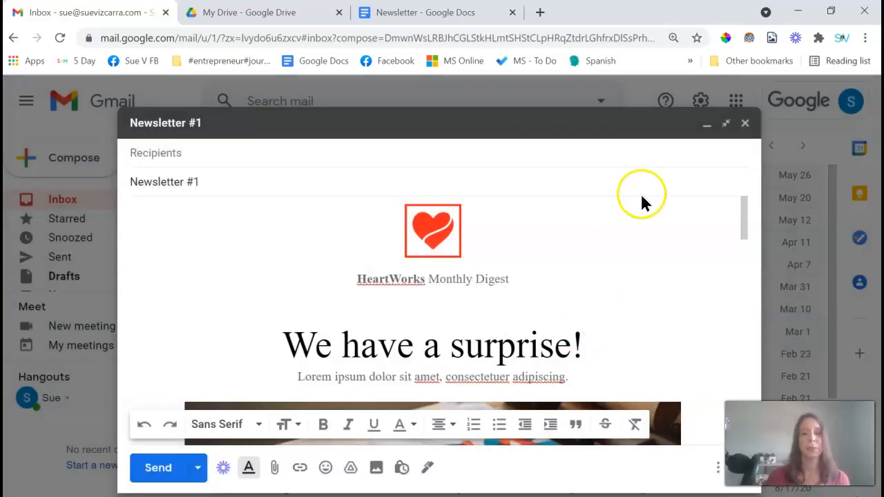
{"action": "left_click", "coordinate": [744, 132]}
Start a new full-screen message and insert the updated "Newsletter #1" template into it
{"action": "left_click", "coordinate": [69, 157]}
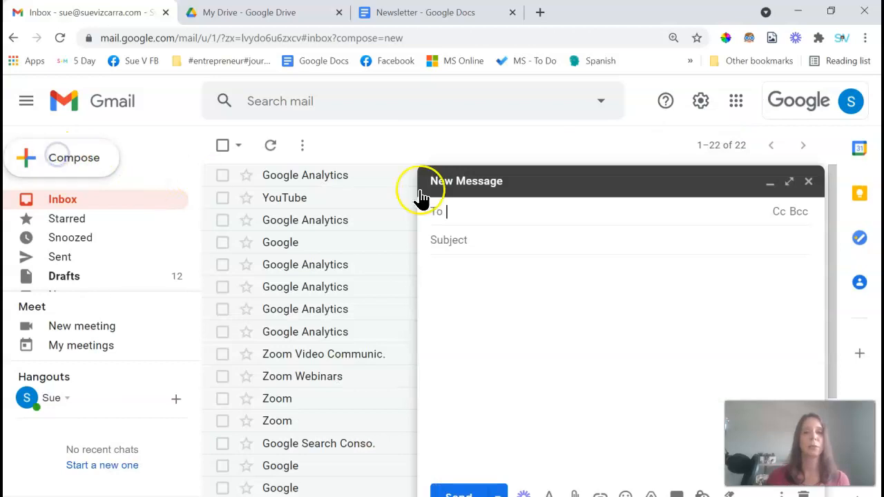
{"action": "left_click", "coordinate": [790, 183]}
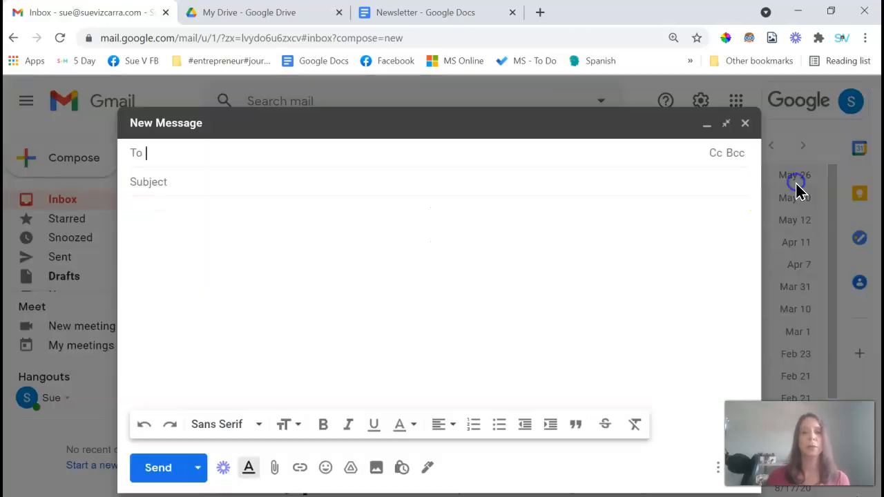
{"action": "left_click", "coordinate": [715, 469]}
{"action": "mouse_move", "coordinate": [640, 294]}
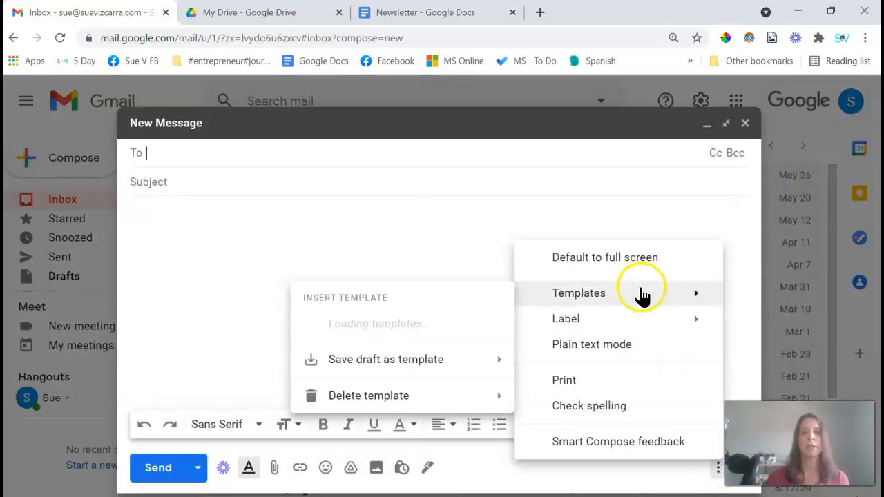
{"action": "left_click", "coordinate": [406, 325]}
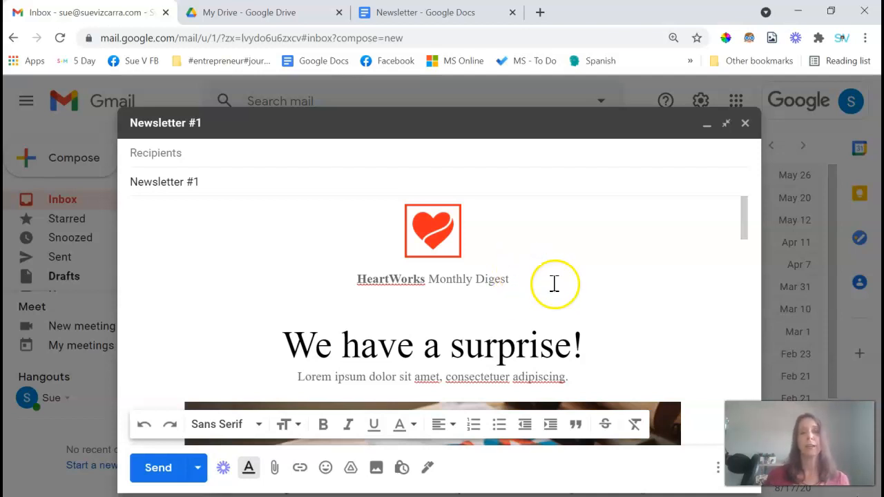
Insert the "Newsletter #1" template into the same message once more
{"action": "left_click", "coordinate": [718, 469]}
{"action": "mouse_move", "coordinate": [641, 299]}
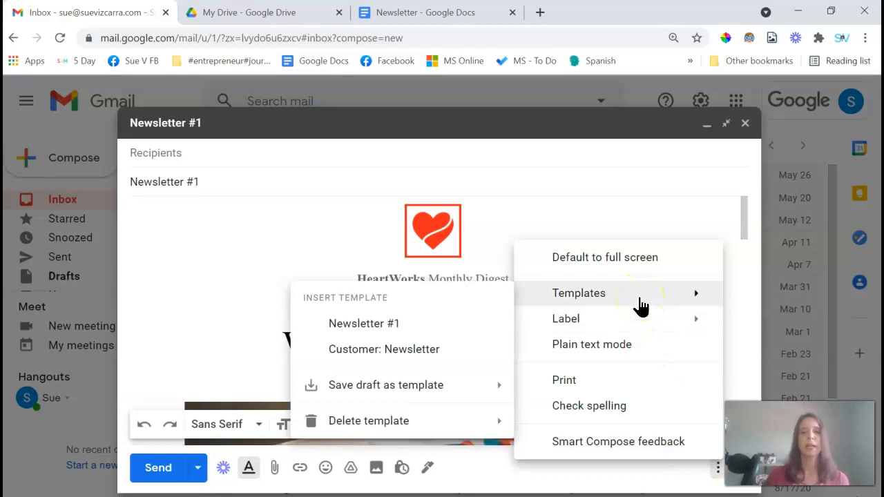
{"action": "left_click", "coordinate": [360, 327]}
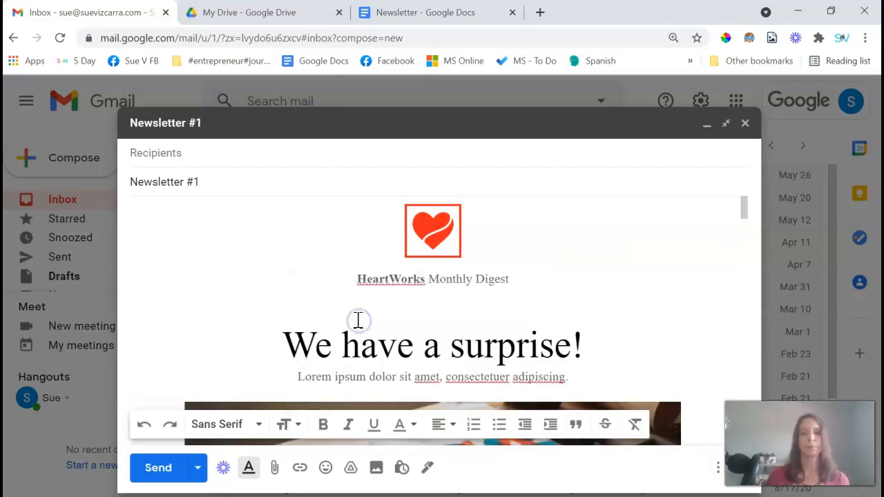
{"action": "left_click", "coordinate": [639, 455]}
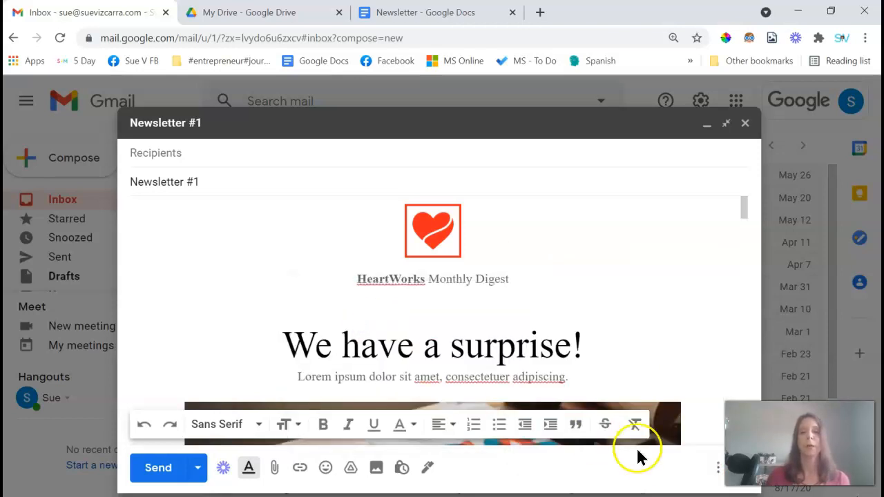
Save the draft as a new template named "Customer: Newsletter #1"
{"action": "left_click", "coordinate": [718, 475]}
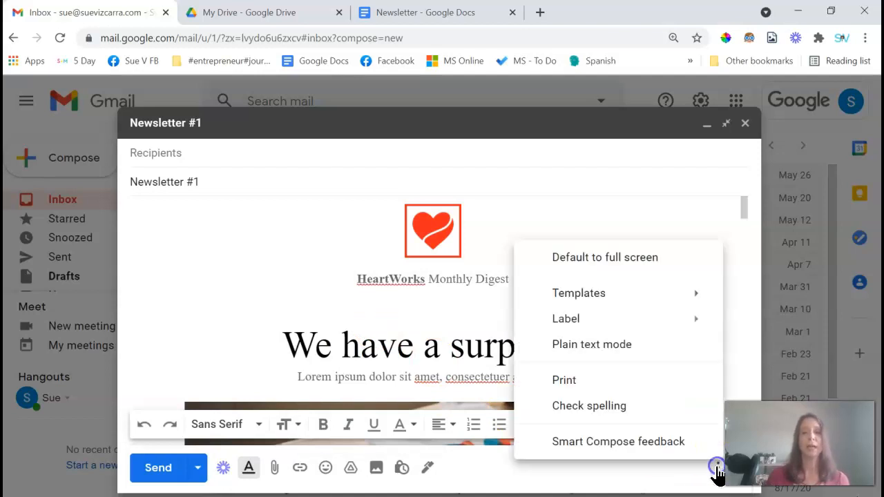
{"action": "mouse_move", "coordinate": [651, 290]}
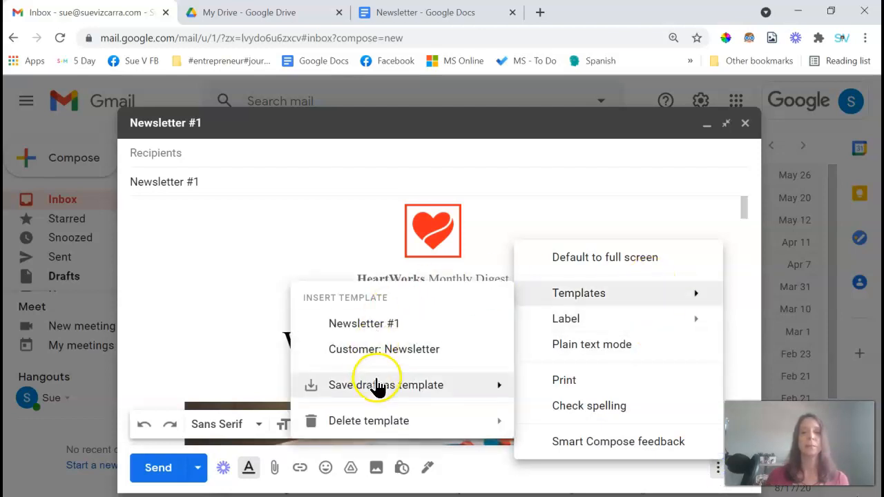
{"action": "mouse_move", "coordinate": [376, 387]}
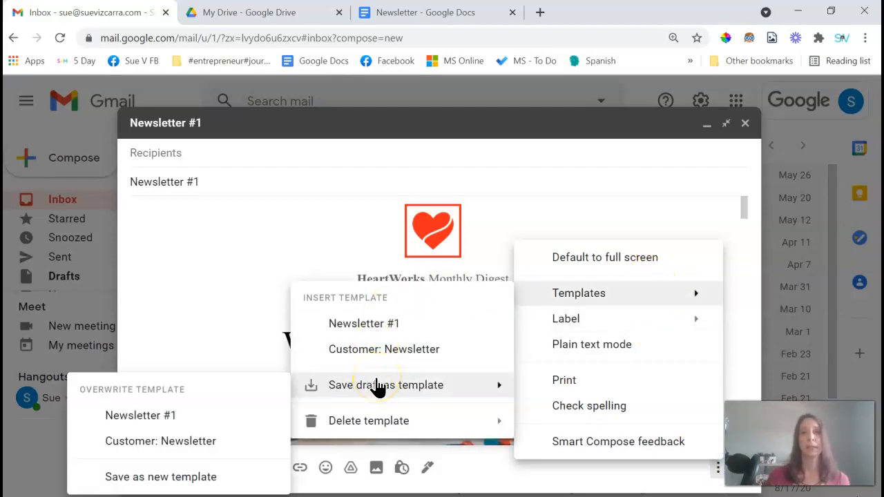
{"action": "left_click", "coordinate": [188, 476]}
{"action": "key", "text": "Home"}
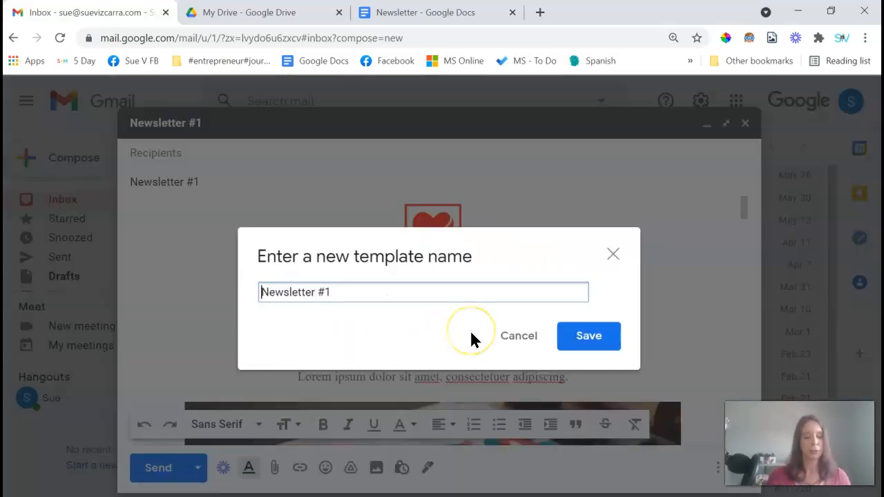
{"action": "type", "text": "Customer:"}
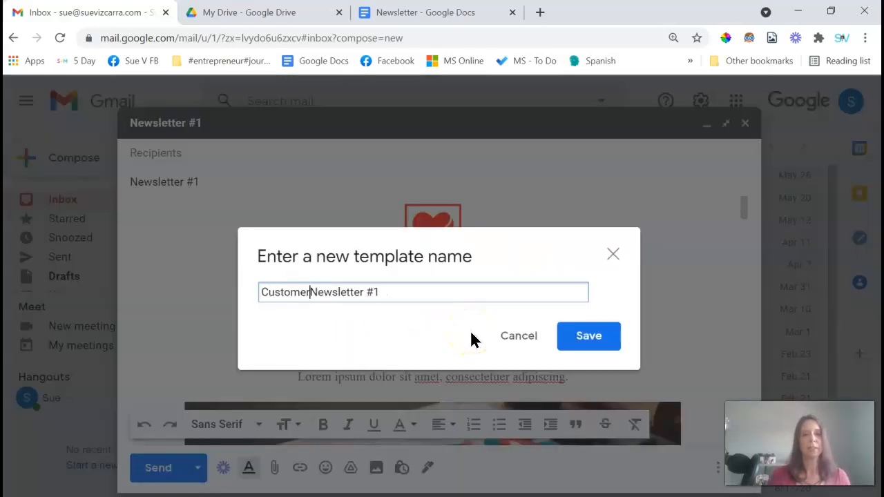
{"action": "left_click", "coordinate": [584, 337]}
{"action": "left_click", "coordinate": [585, 338]}
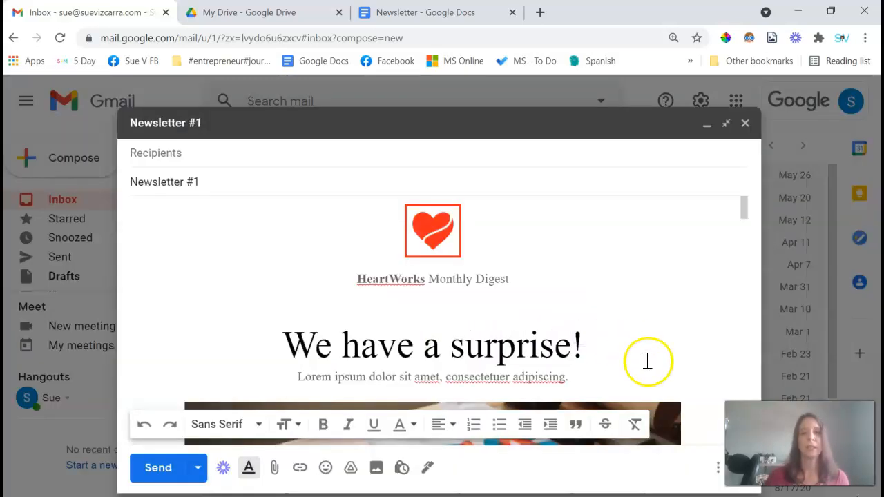
Delete the saved "Newsletter #1" template and close the message
{"action": "left_click", "coordinate": [718, 469]}
{"action": "left_click", "coordinate": [667, 290]}
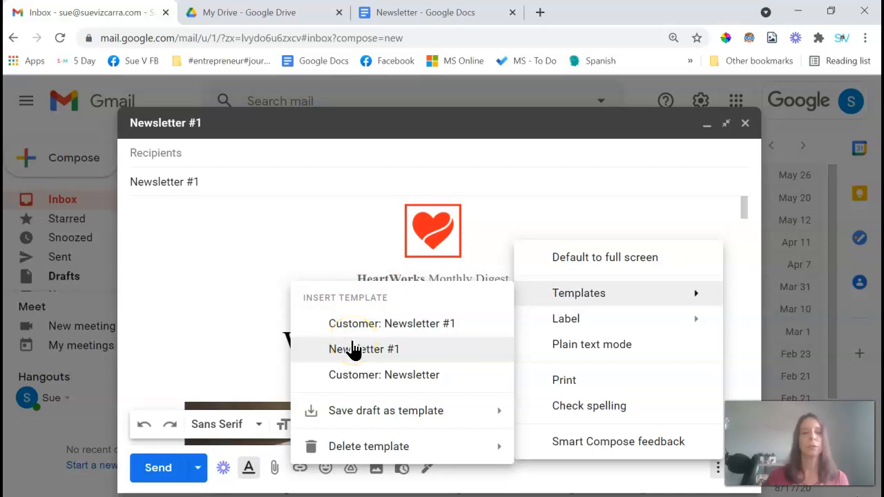
{"action": "left_click", "coordinate": [354, 450]}
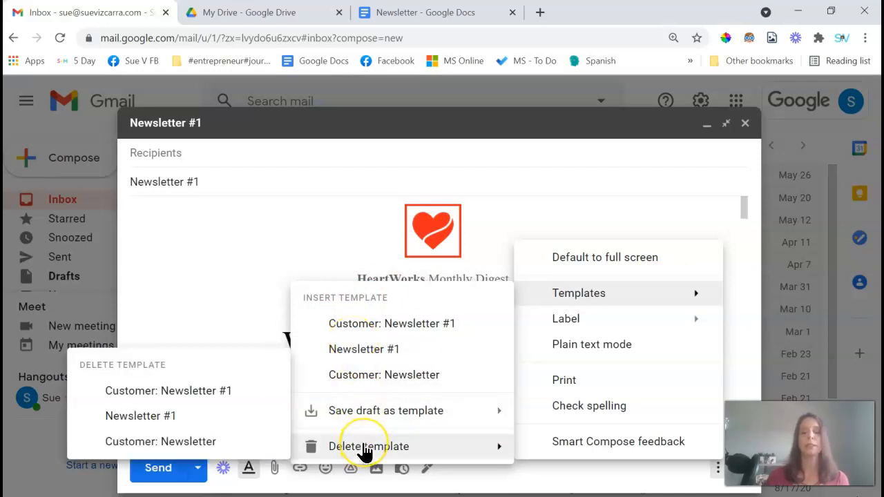
{"action": "left_click", "coordinate": [197, 419]}
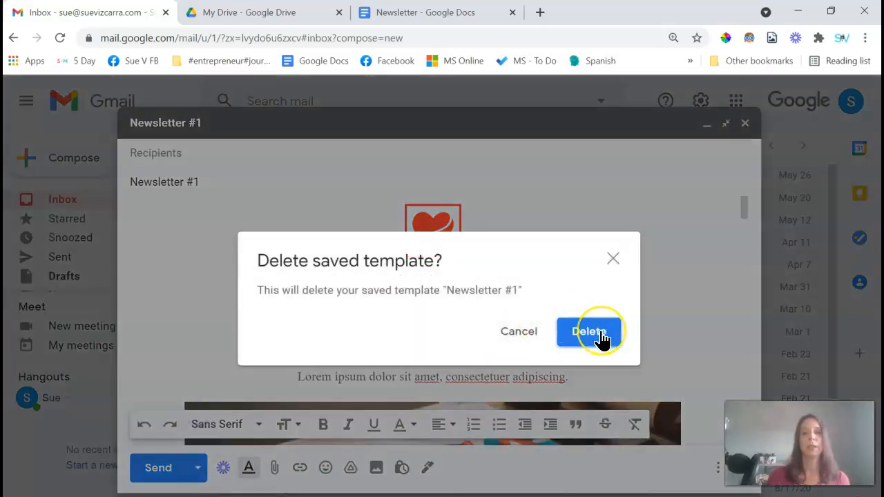
{"action": "left_click", "coordinate": [594, 336]}
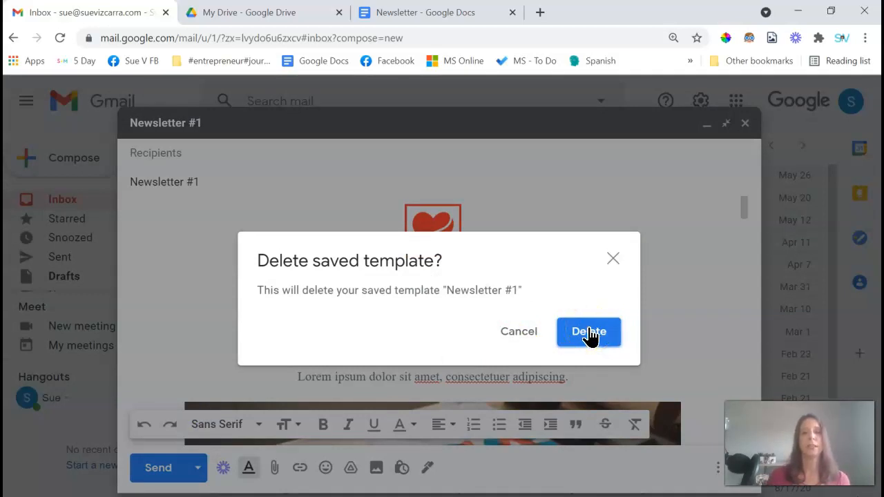
{"action": "left_click", "coordinate": [590, 337]}
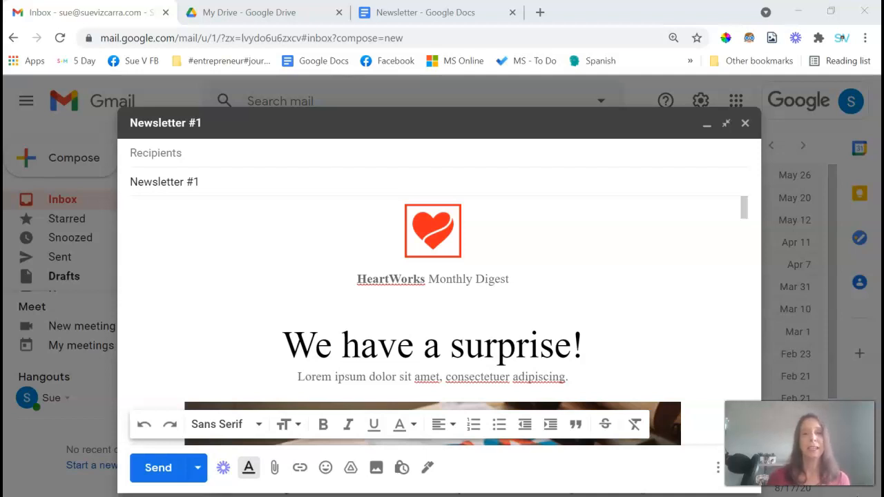
{"action": "left_click", "coordinate": [744, 123]}
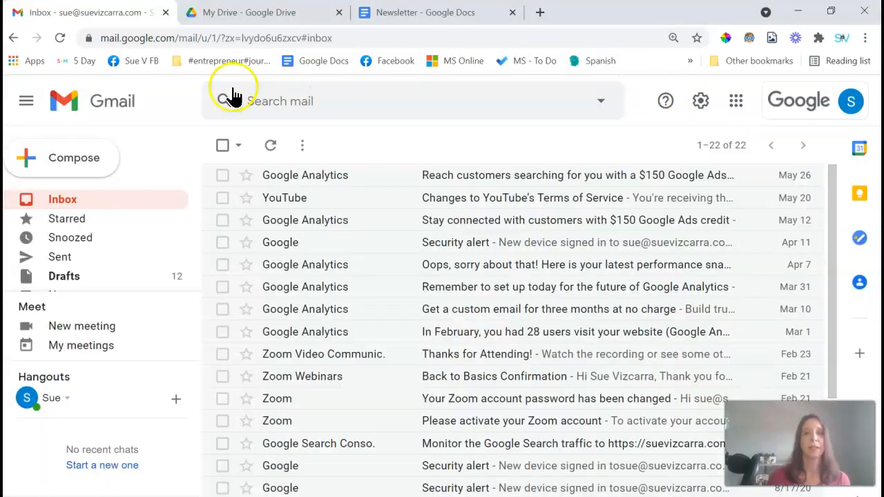
{"action": "left_click", "coordinate": [62, 159]}
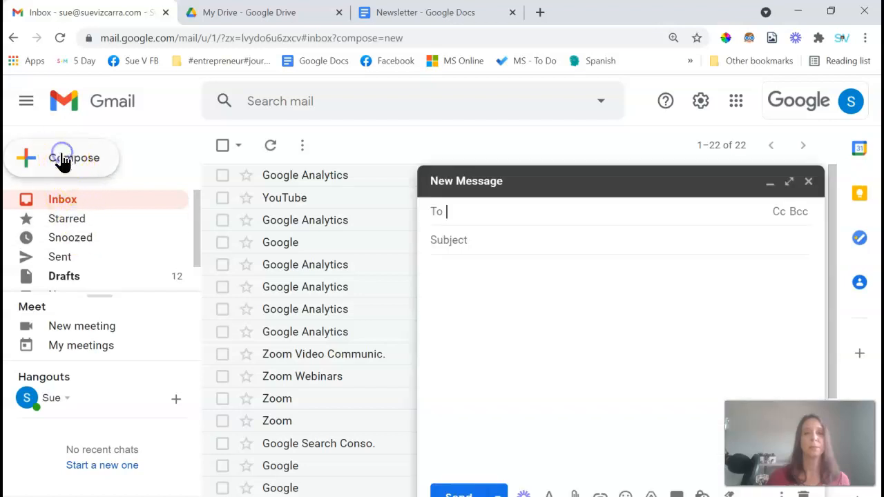
{"action": "left_click", "coordinate": [788, 181]}
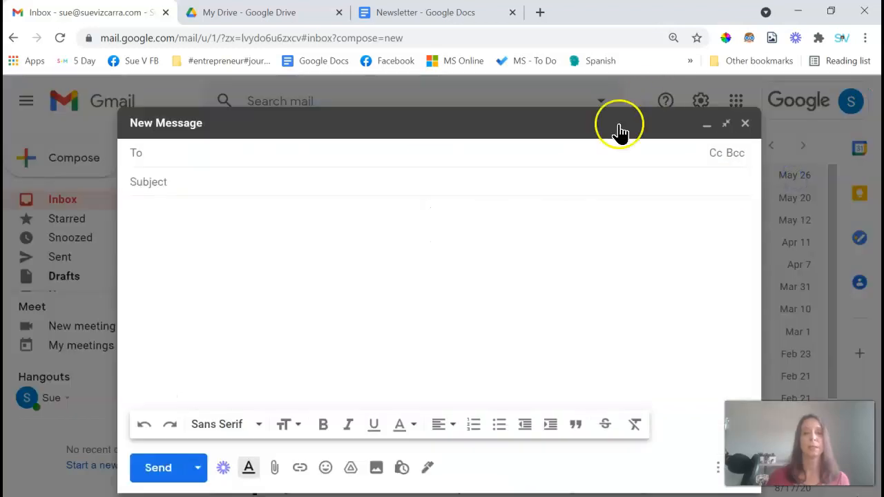
{"action": "left_click", "coordinate": [718, 469]}
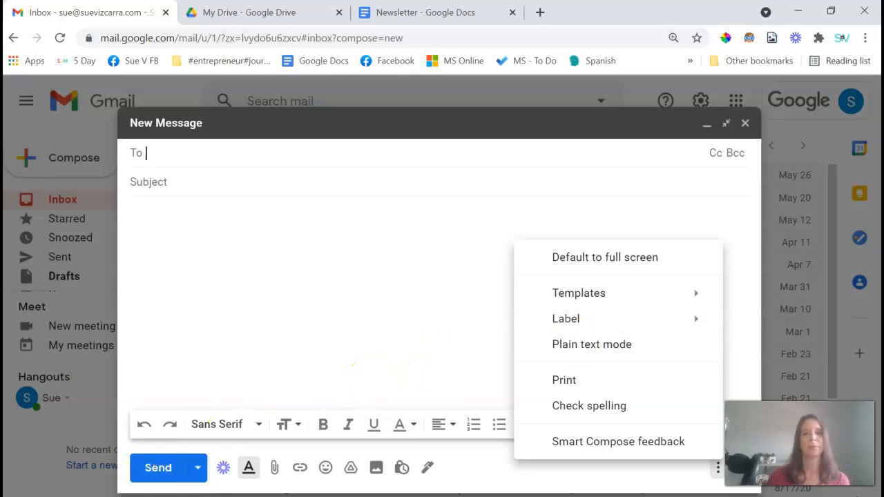
{"action": "key", "text": "Escape"}
{"action": "key", "text": "Escape"}
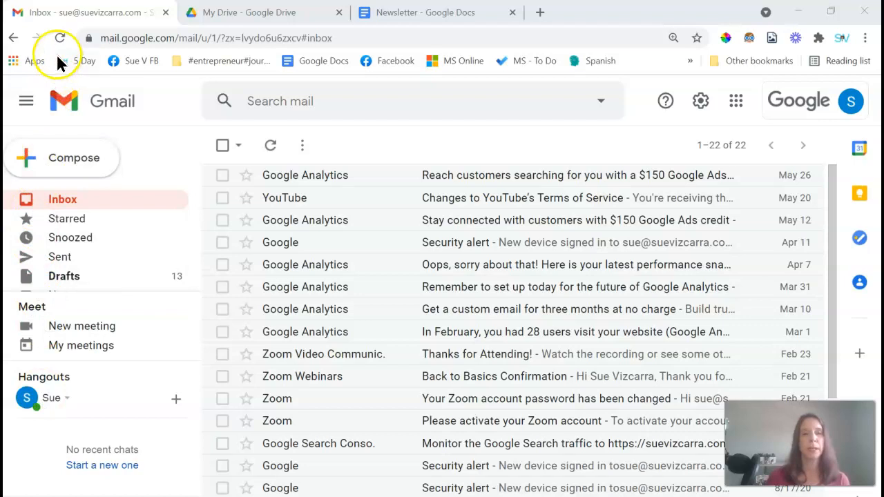
Reload the mailbox, view the scheduled message titled "Template", and cancel its scheduled send
{"action": "left_click", "coordinate": [60, 40]}
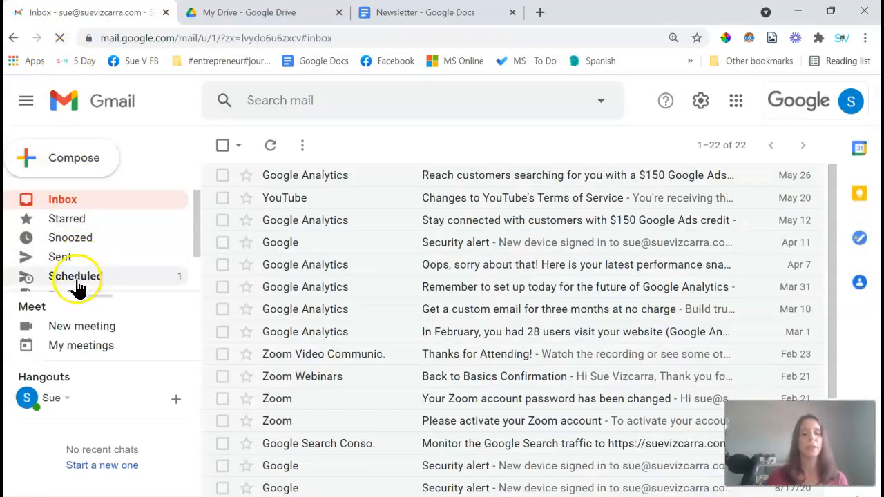
{"action": "left_click", "coordinate": [76, 277]}
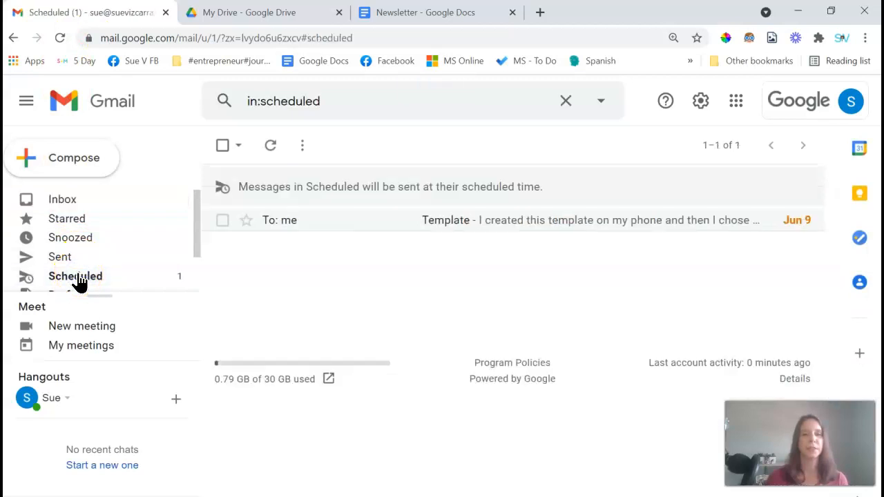
{"action": "left_click", "coordinate": [420, 219]}
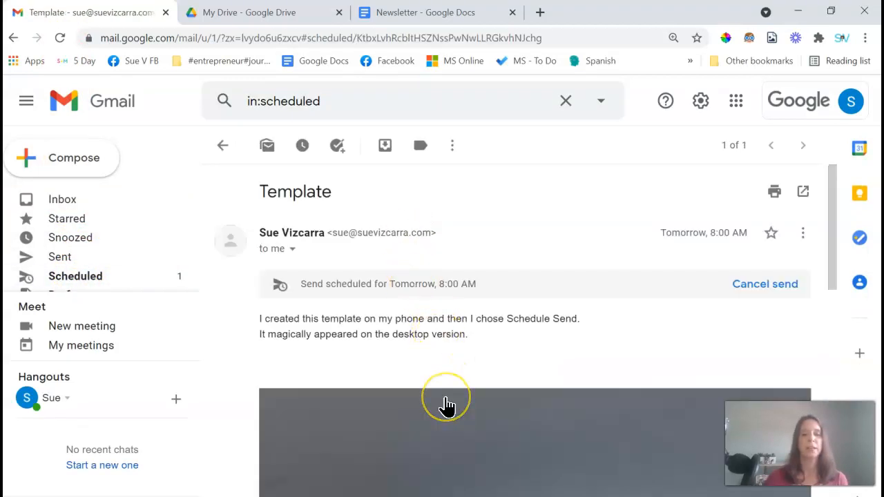
{"action": "scroll", "coordinate": [446, 407], "scroll_direction": "down", "scroll_amount": 4}
{"action": "scroll", "coordinate": [448, 406], "scroll_direction": "up", "scroll_amount": 5}
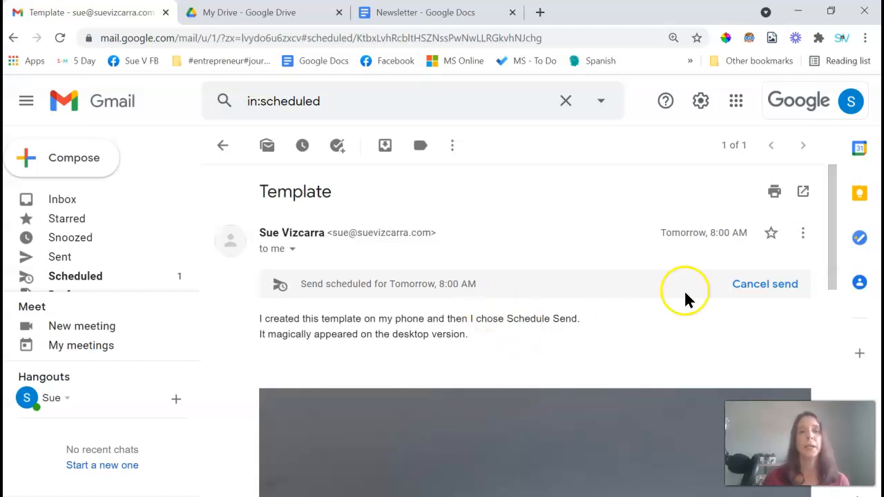
{"action": "left_click", "coordinate": [770, 284]}
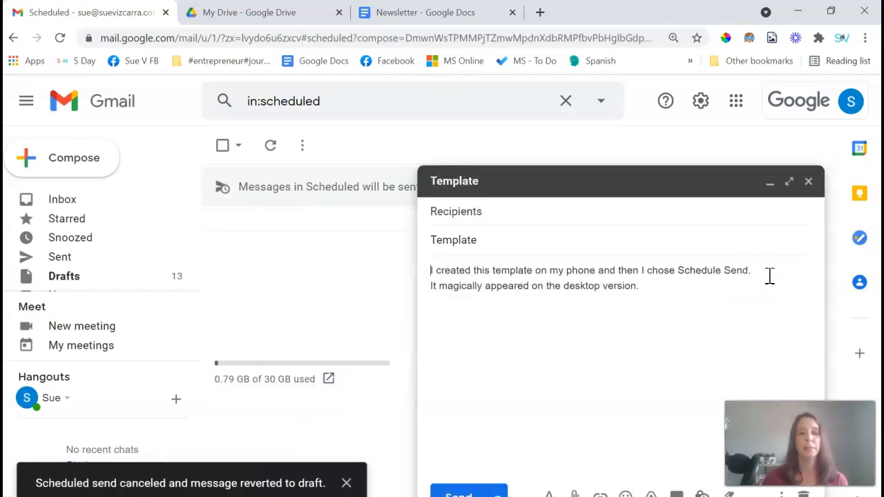
Expand the reverted "Template" draft to full screen, view its template saving options, and close the draft
{"action": "left_click", "coordinate": [790, 183]}
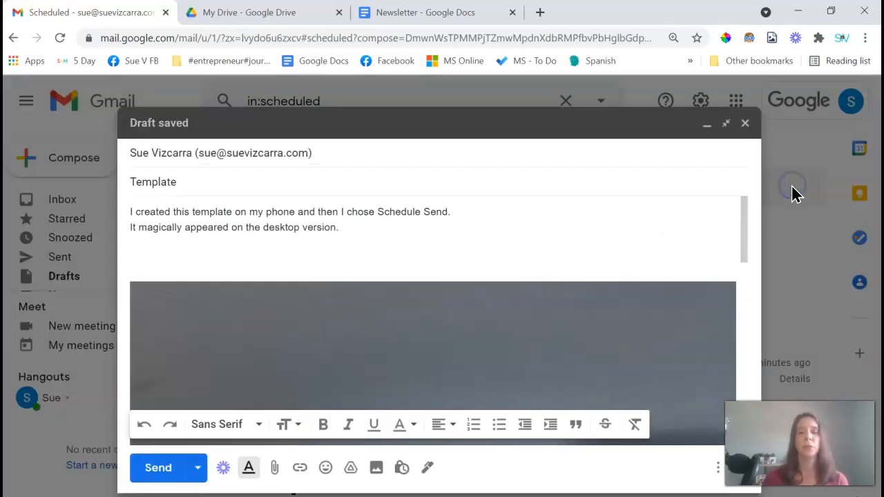
{"action": "left_click", "coordinate": [718, 468]}
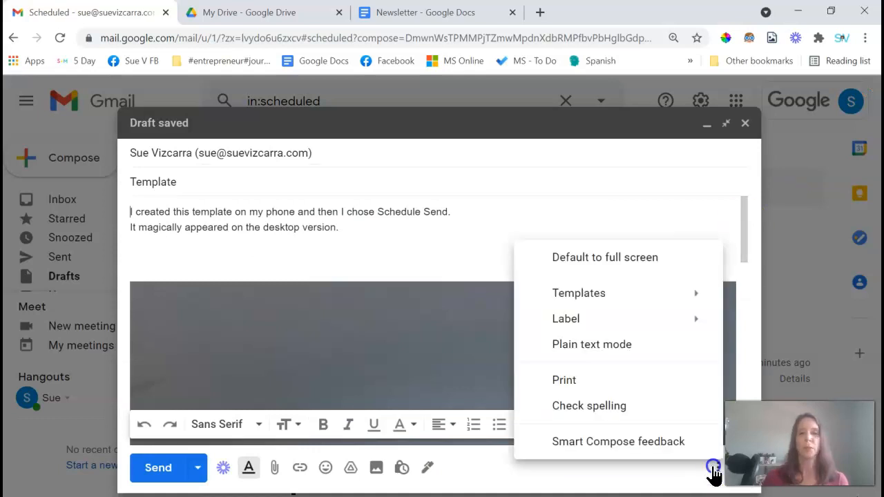
{"action": "mouse_move", "coordinate": [645, 293]}
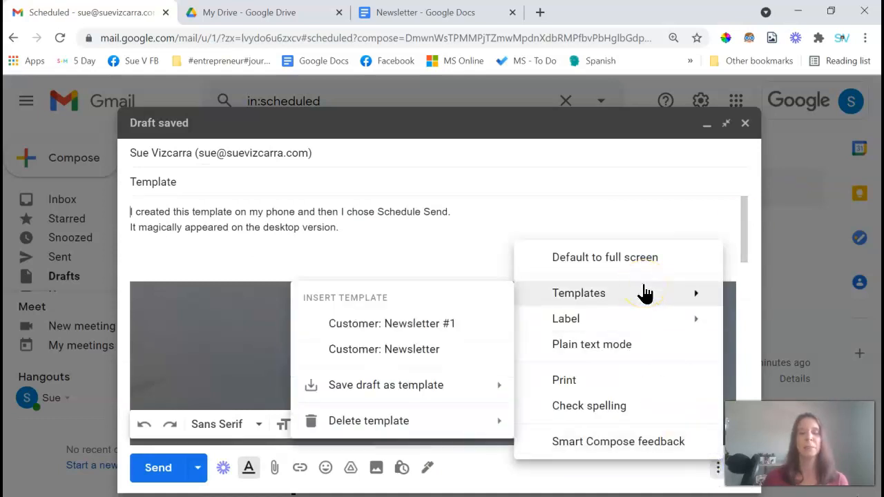
{"action": "left_click", "coordinate": [747, 128]}
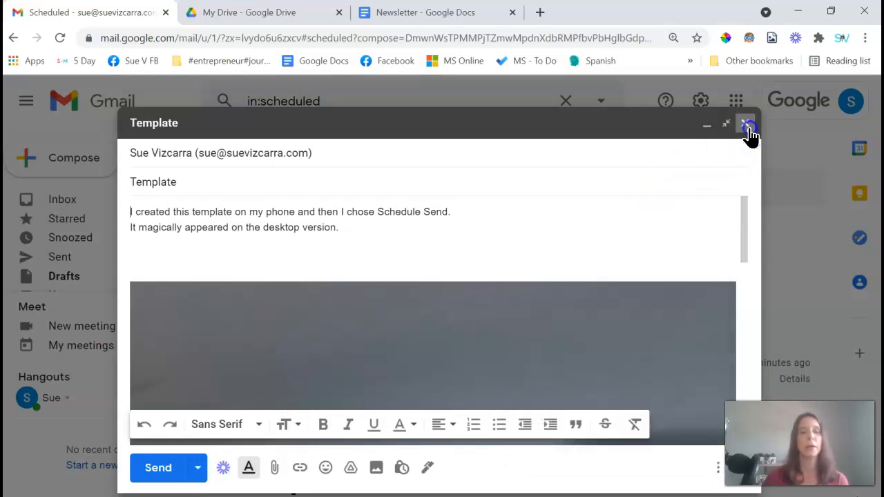
{"action": "left_click", "coordinate": [748, 128]}
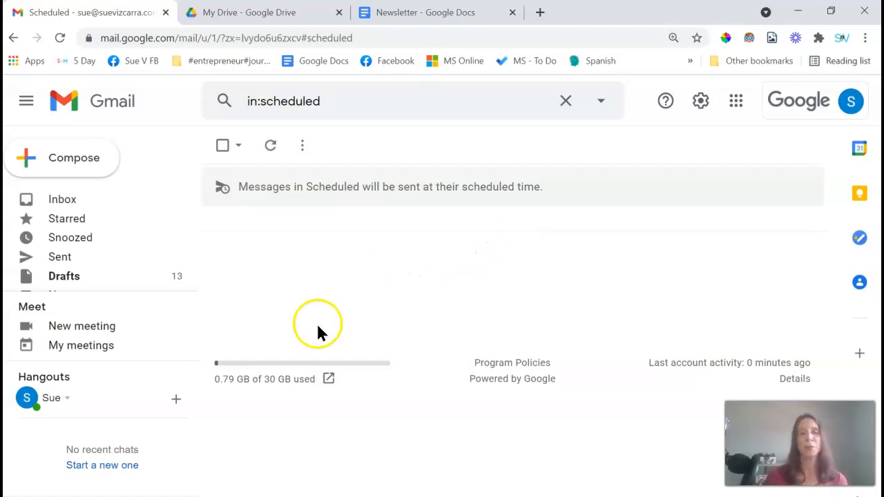
{"action": "left_click", "coordinate": [543, 348]}
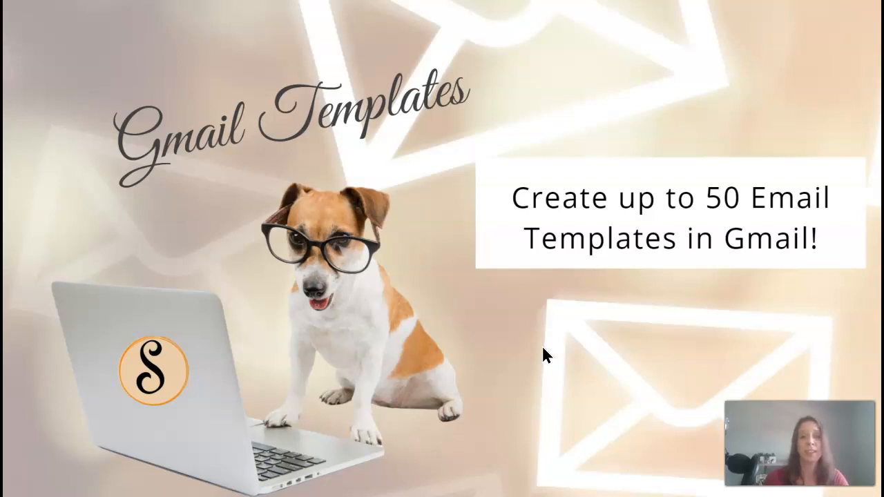
{"action": "left_click", "coordinate": [541, 345]}
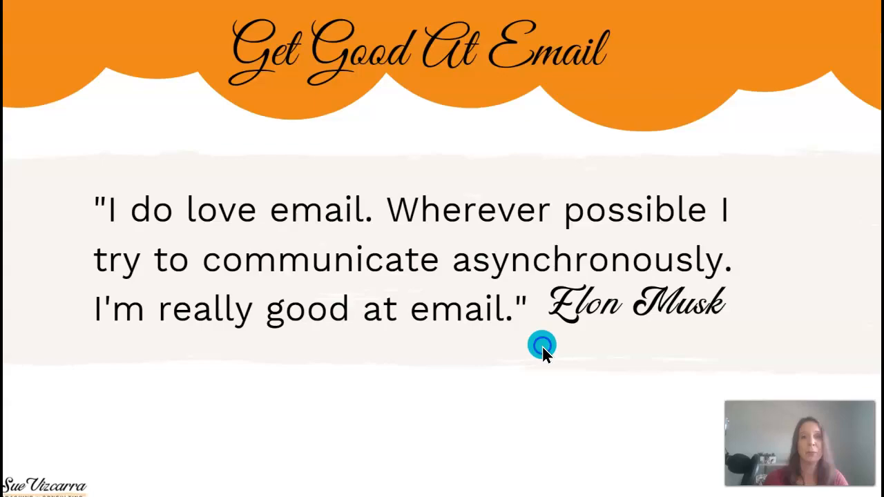
{"action": "left_click", "coordinate": [543, 346]}
{"action": "left_click", "coordinate": [542, 346]}
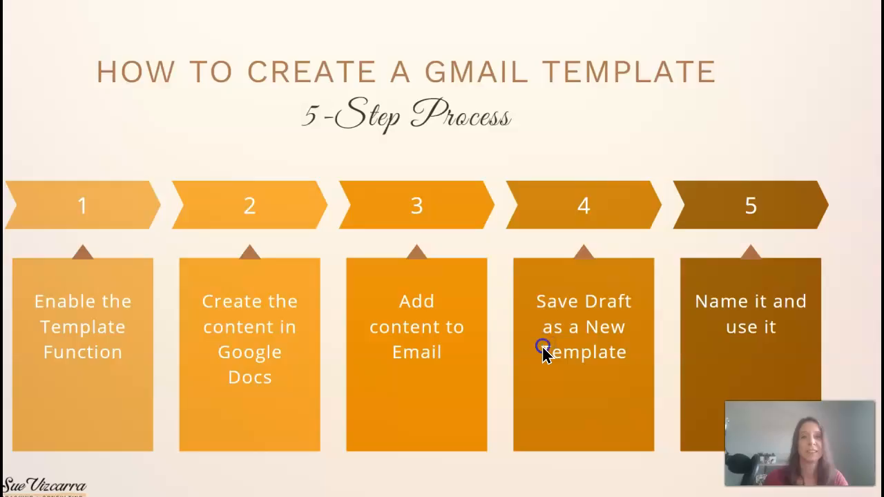
{"action": "left_click", "coordinate": [542, 346]}
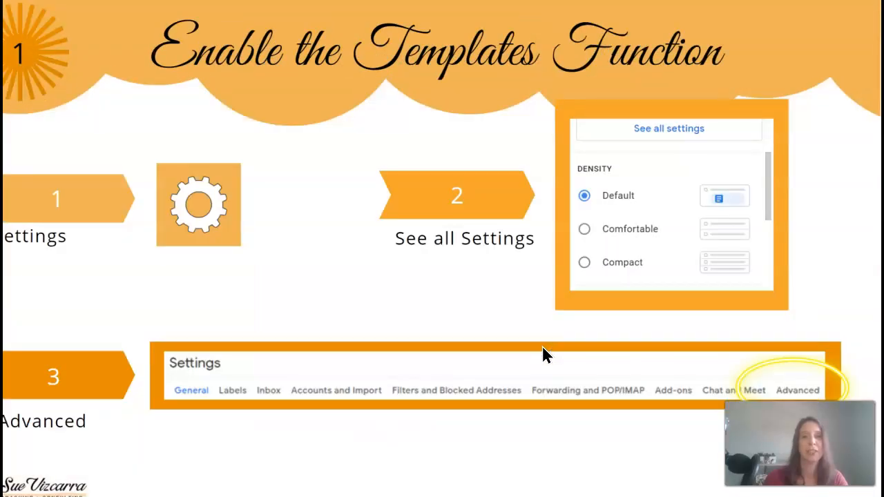
{"action": "left_click", "coordinate": [543, 353]}
{"action": "left_click", "coordinate": [542, 354]}
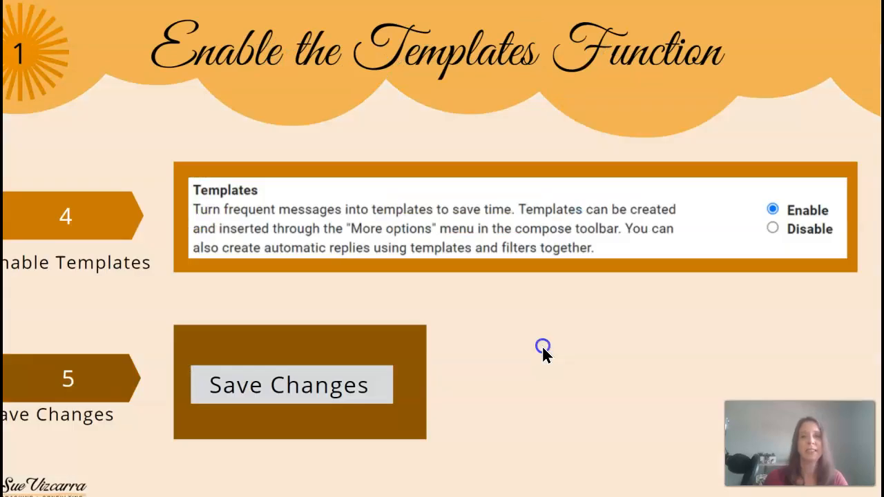
{"action": "left_click", "coordinate": [543, 348]}
{"action": "left_click", "coordinate": [543, 347]}
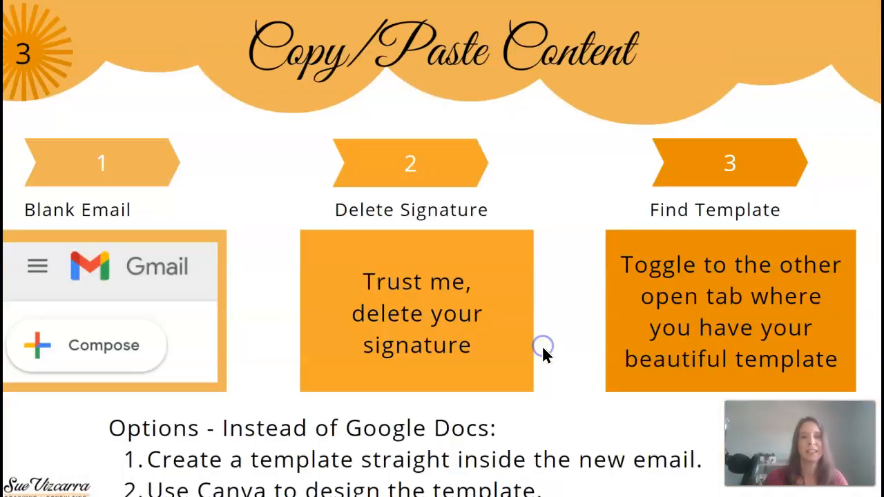
{"action": "left_click", "coordinate": [545, 354]}
{"action": "left_click", "coordinate": [545, 354]}
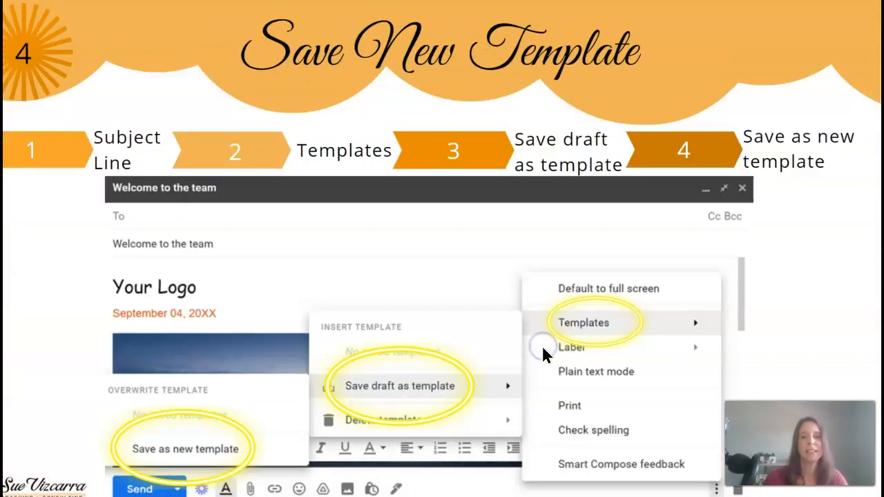
{"action": "left_click", "coordinate": [543, 352]}
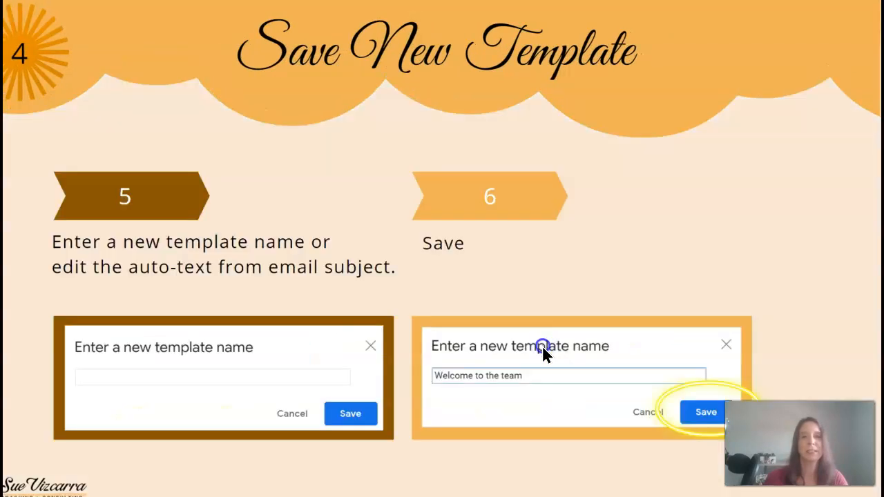
{"action": "left_click", "coordinate": [543, 352]}
{"action": "left_click", "coordinate": [543, 351]}
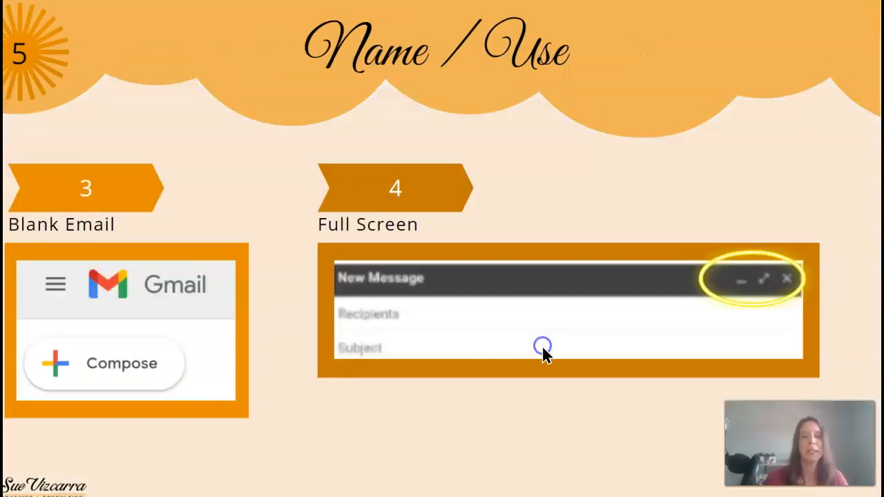
{"action": "left_click", "coordinate": [543, 351]}
{"action": "left_click", "coordinate": [543, 353]}
{"action": "left_click", "coordinate": [542, 352]}
{"action": "left_click", "coordinate": [543, 352]}
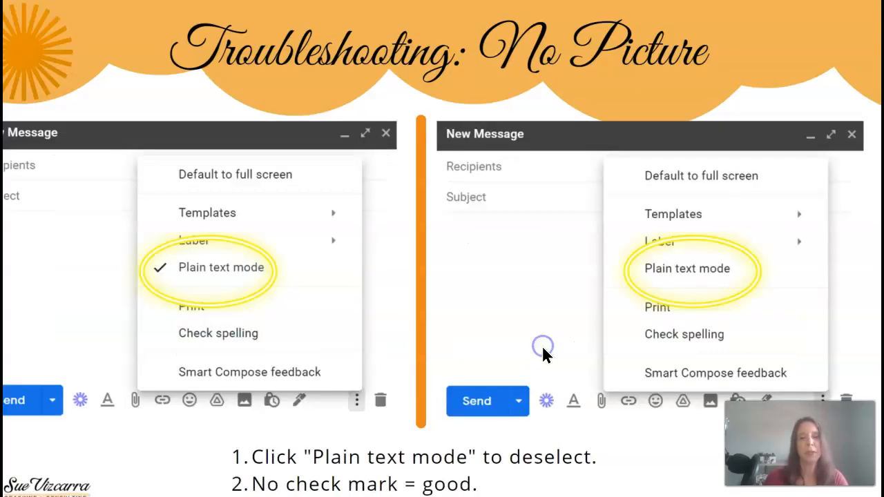
{"action": "left_click", "coordinate": [542, 353]}
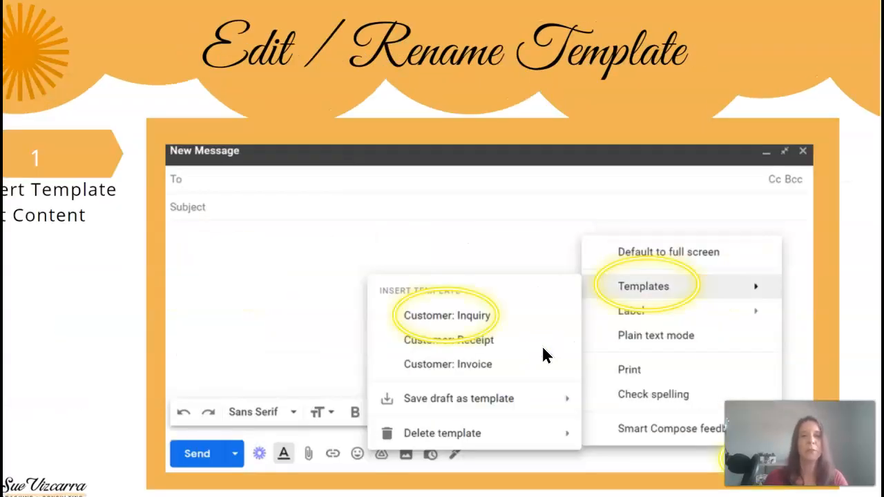
{"action": "left_click", "coordinate": [543, 353]}
{"action": "left_click", "coordinate": [543, 352]}
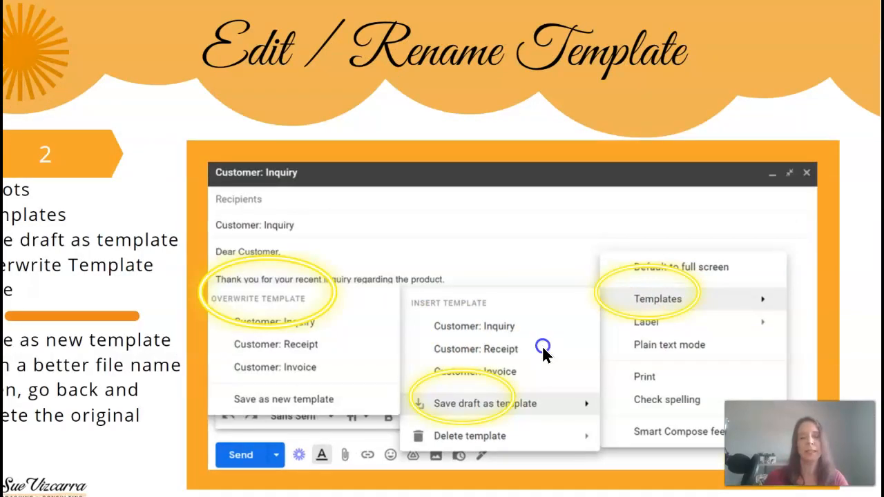
{"action": "left_click", "coordinate": [543, 352]}
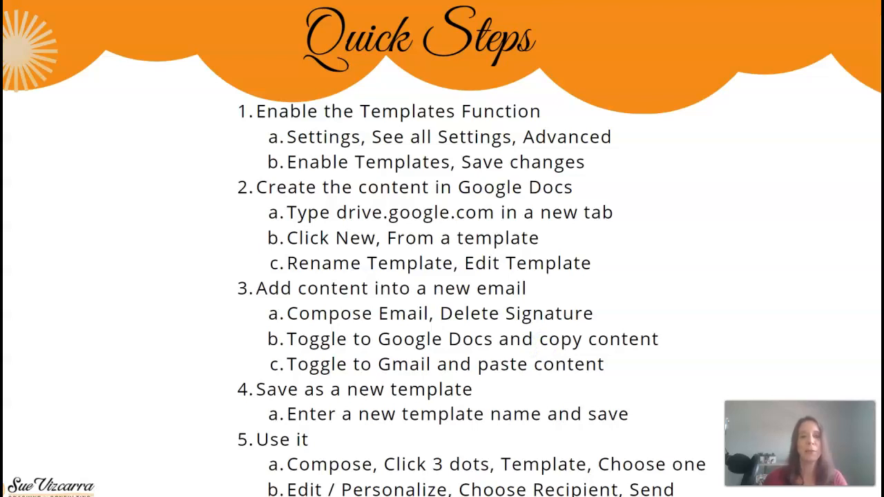
{"action": "left_click", "coordinate": [543, 345]}
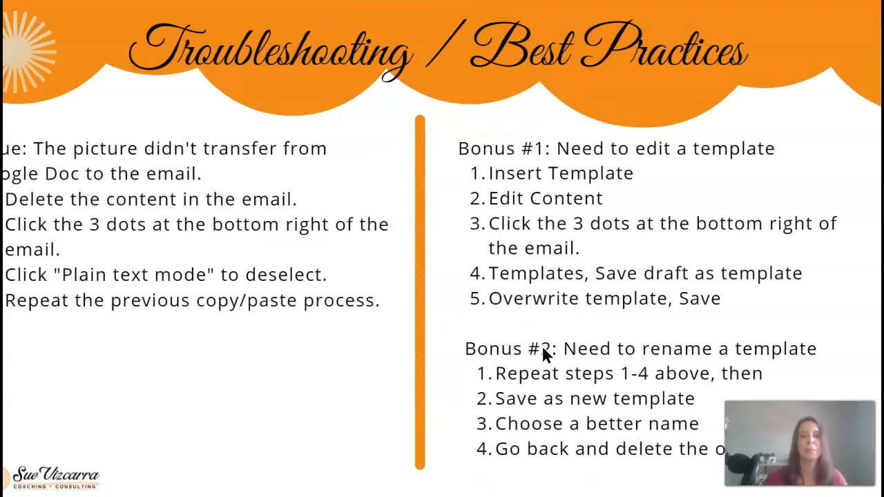
{"action": "left_click", "coordinate": [542, 349]}
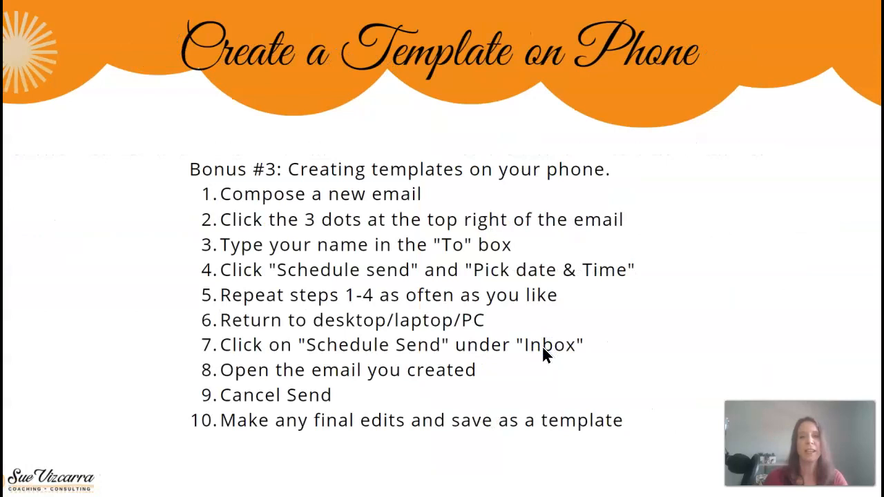
{"action": "left_click", "coordinate": [543, 349]}
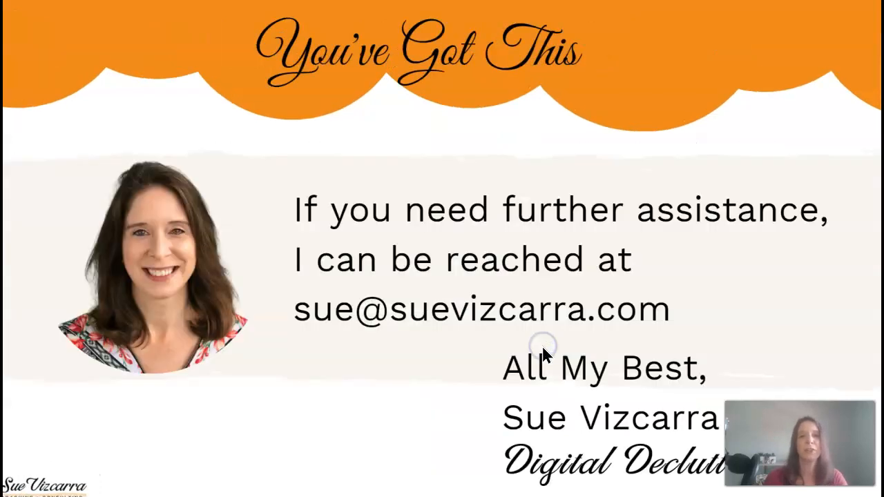